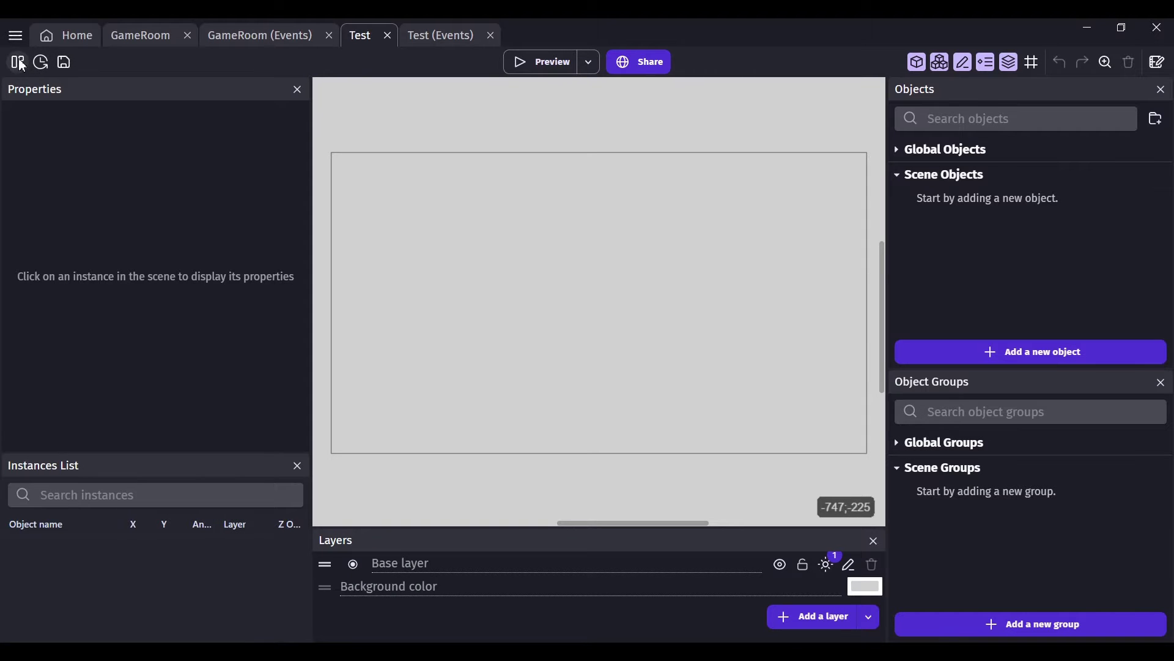
Step: View the FlashTransitionPainter extension's details from the Project Manager, then close them
click(20, 63)
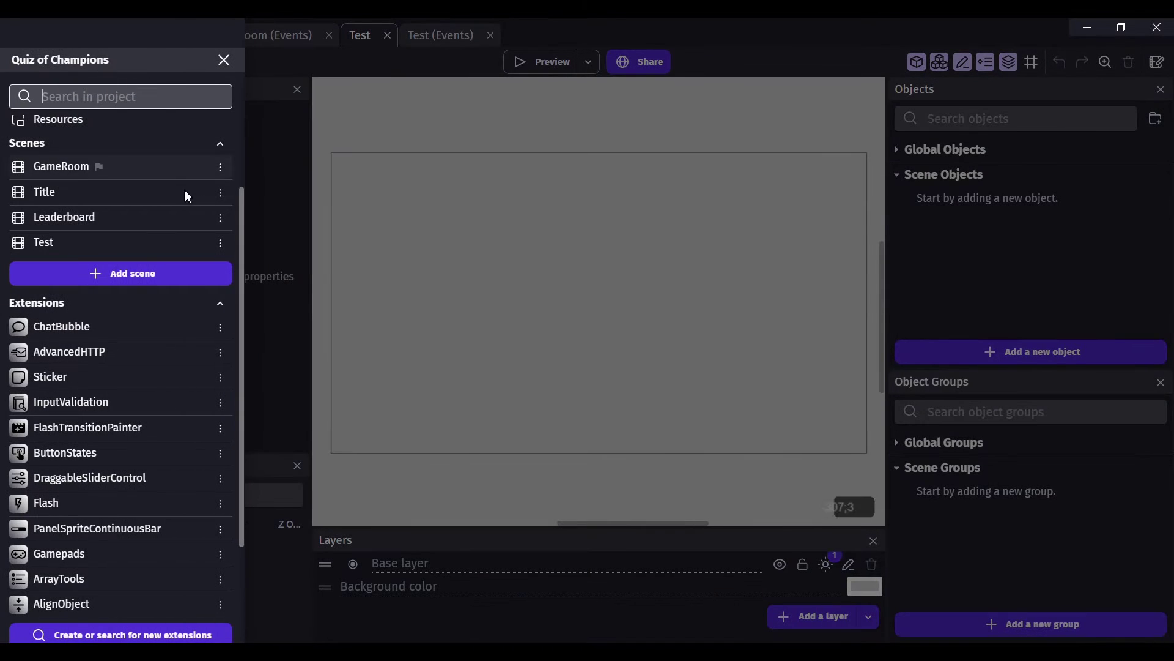
click(71, 427)
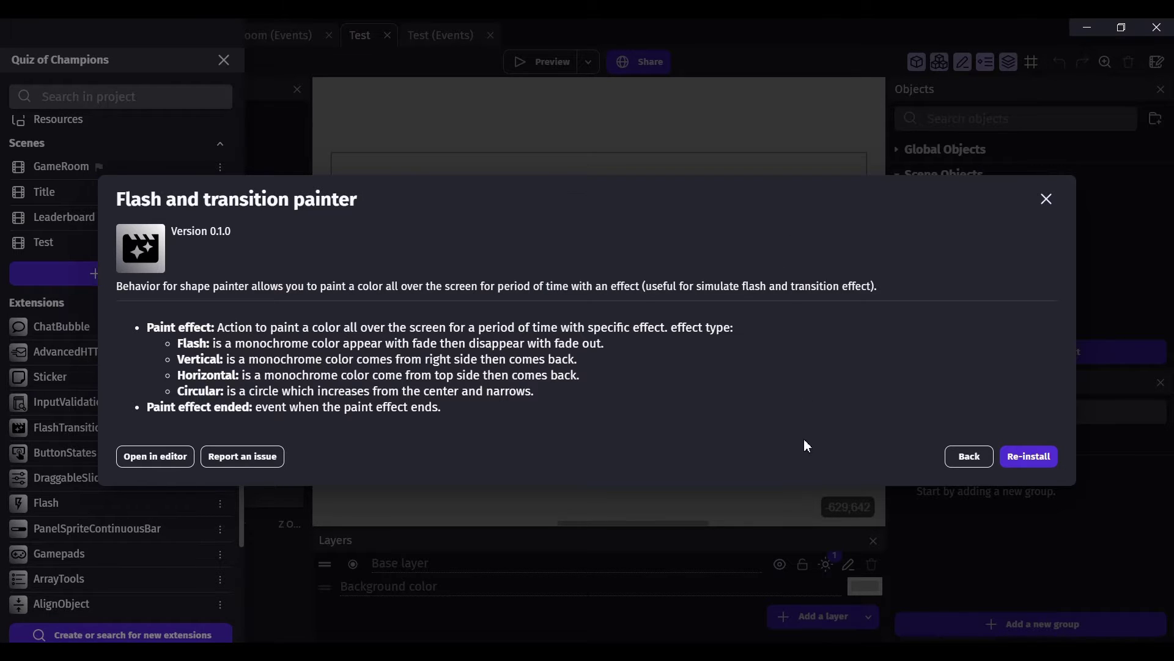
click(1048, 200)
Step: Add a Shape painter object to the Test scene and name it FadeMePlease
click(826, 240)
click(982, 347)
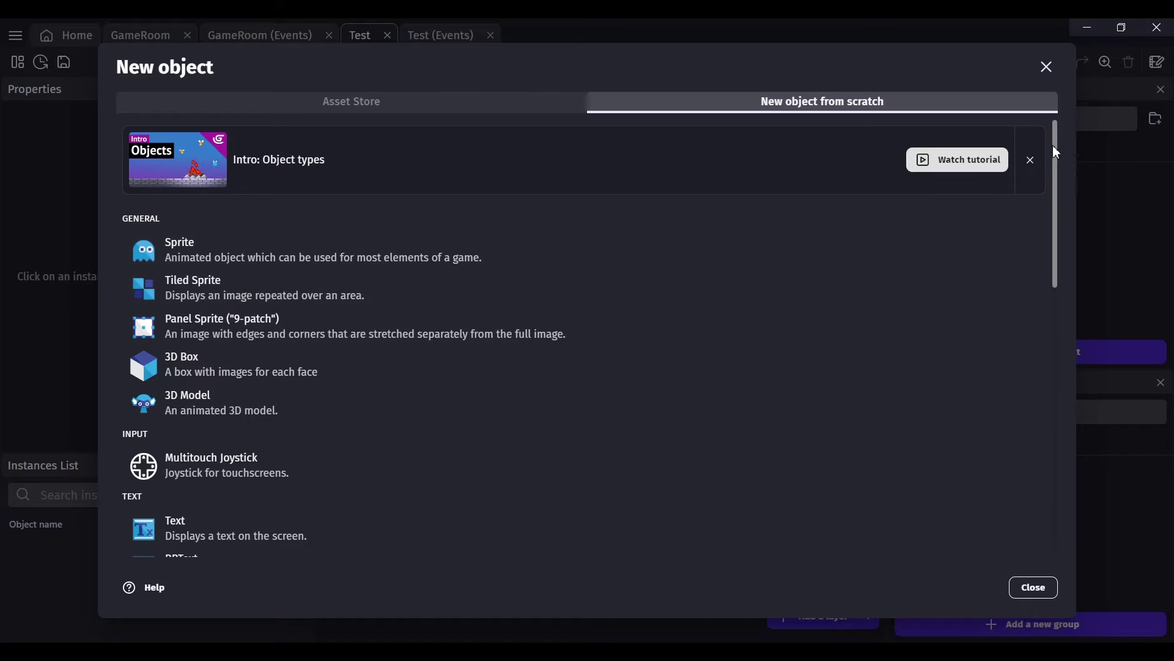
drag(1052, 144, 1053, 446)
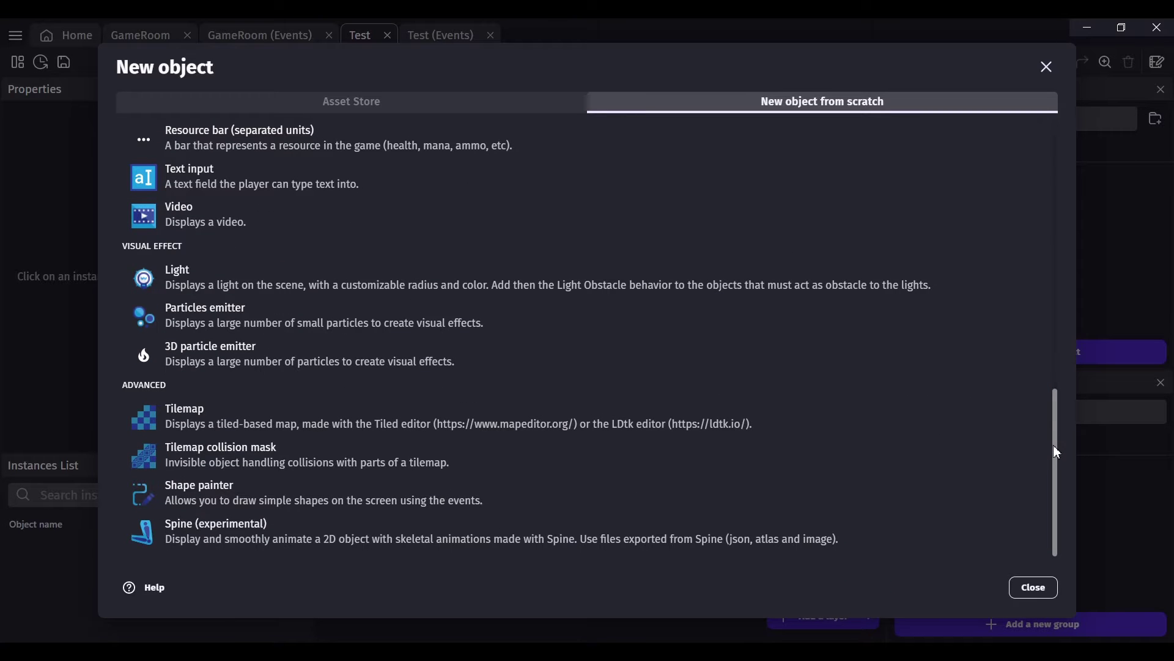
click(182, 490)
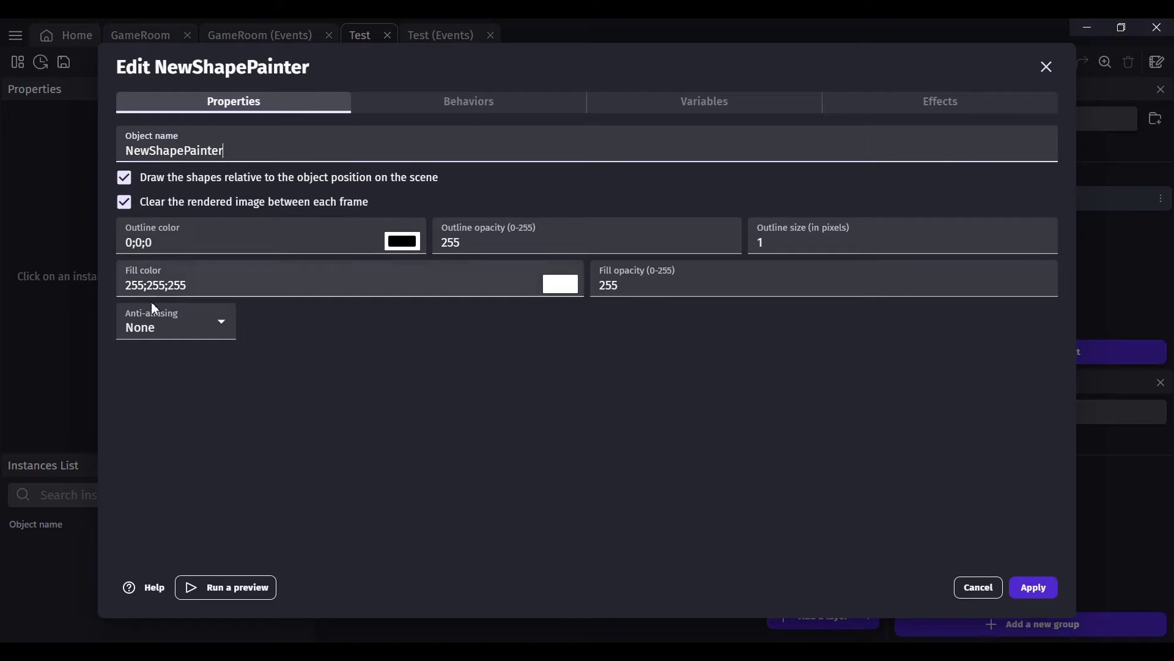
double_click(228, 150)
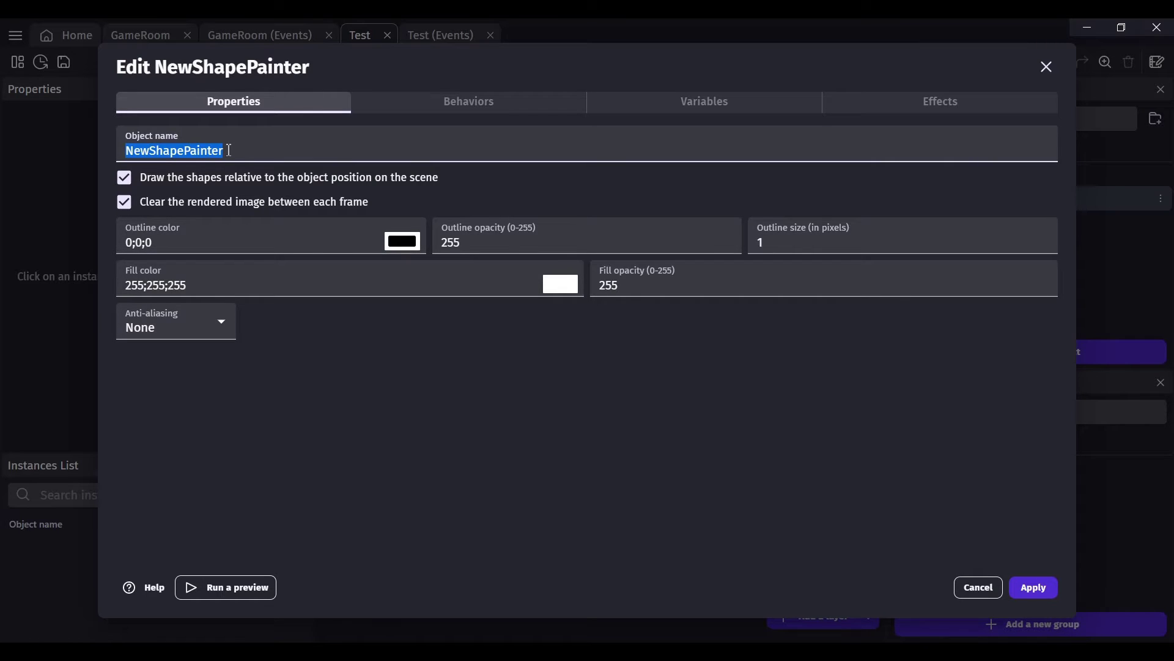
text(FadeMePlease)
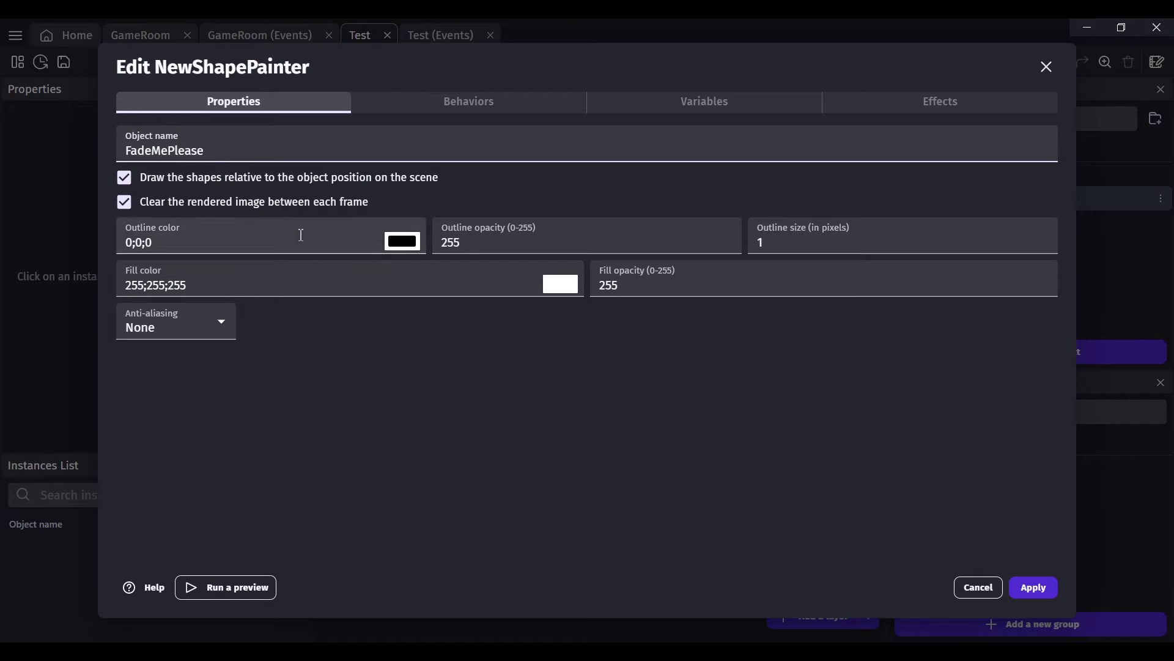
Step: Give FadeMePlease the Flash and transition painter behavior and place an instance at 580, -86
click(468, 108)
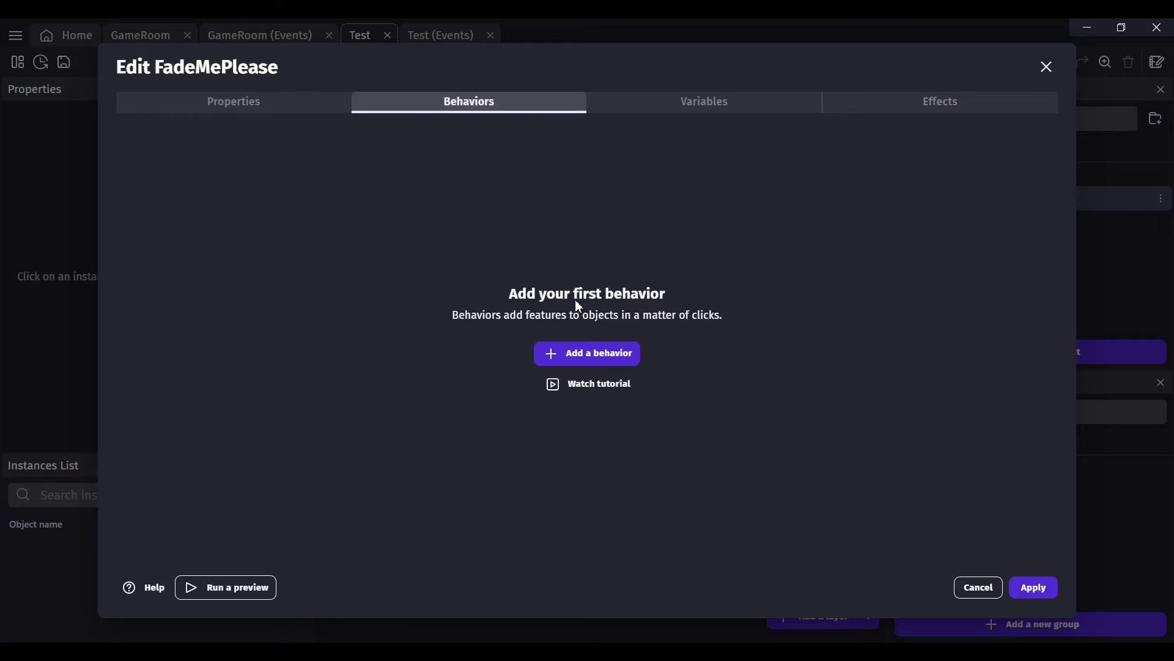
click(576, 361)
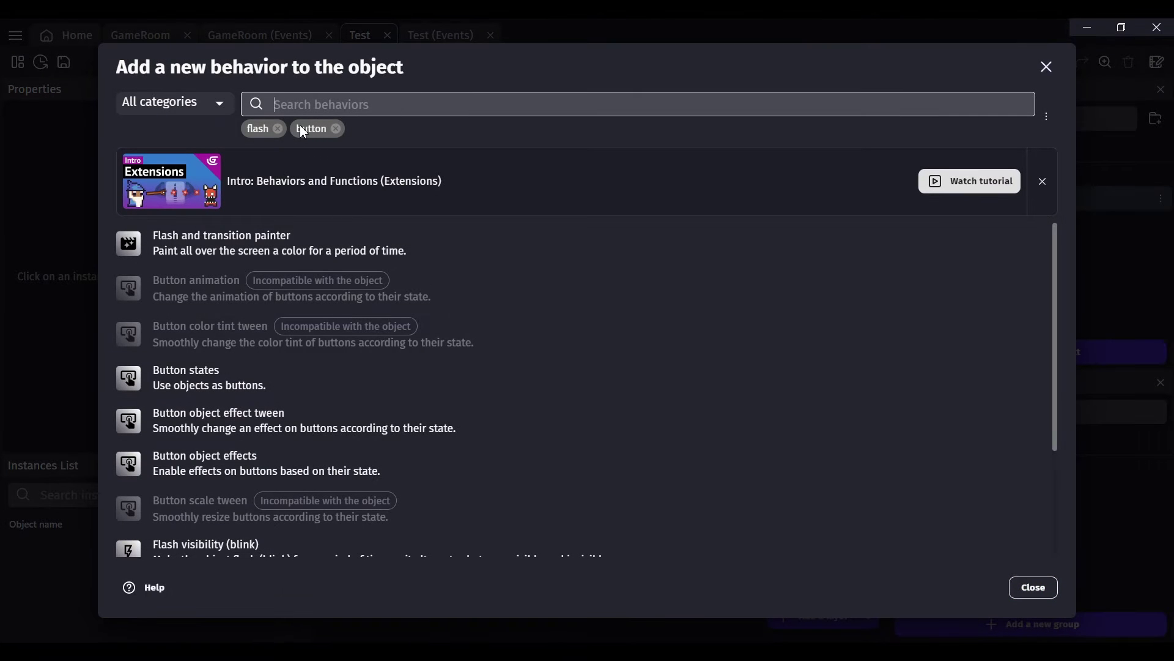
click(335, 129)
click(278, 129)
click(281, 101)
text(flash)
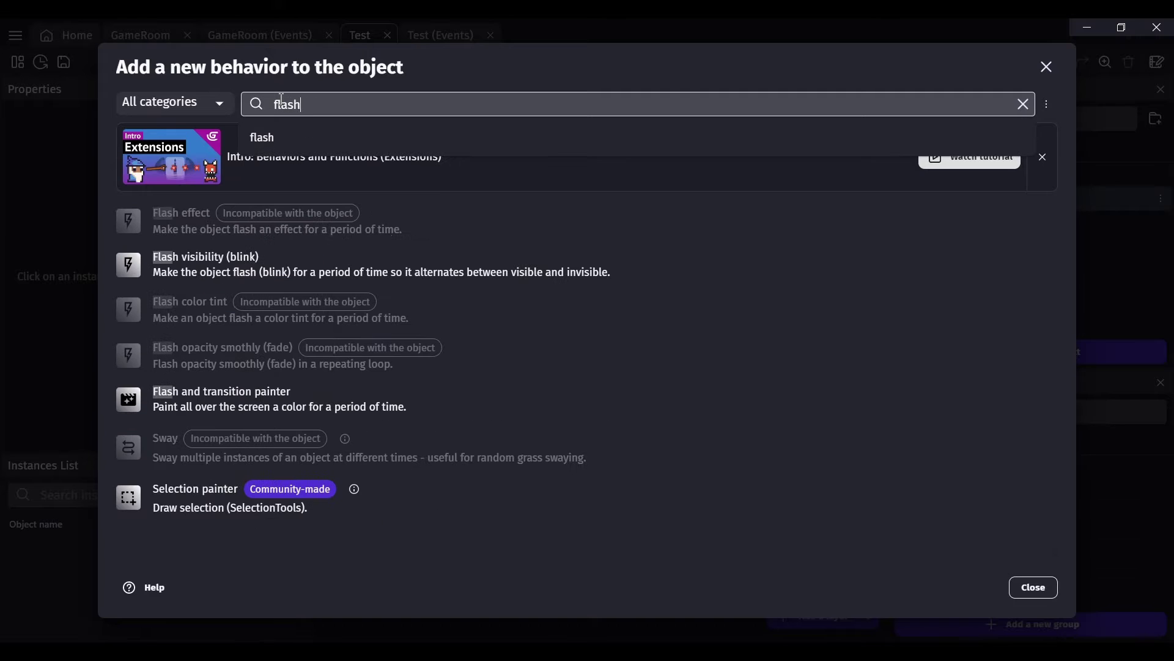
click(197, 400)
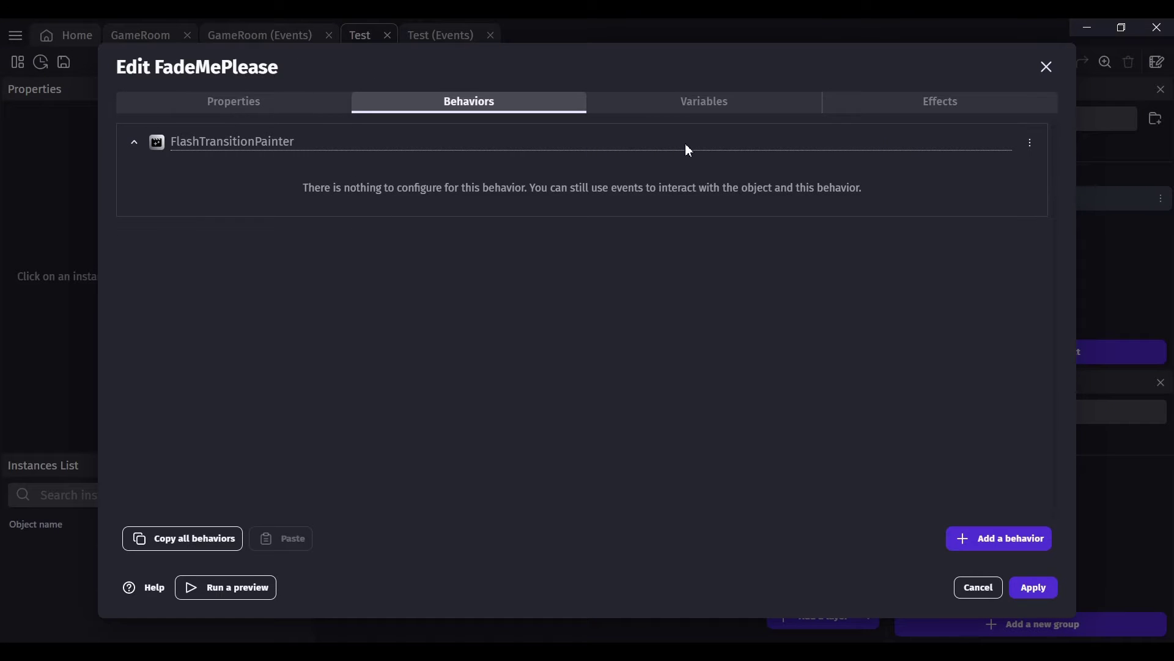
click(1034, 587)
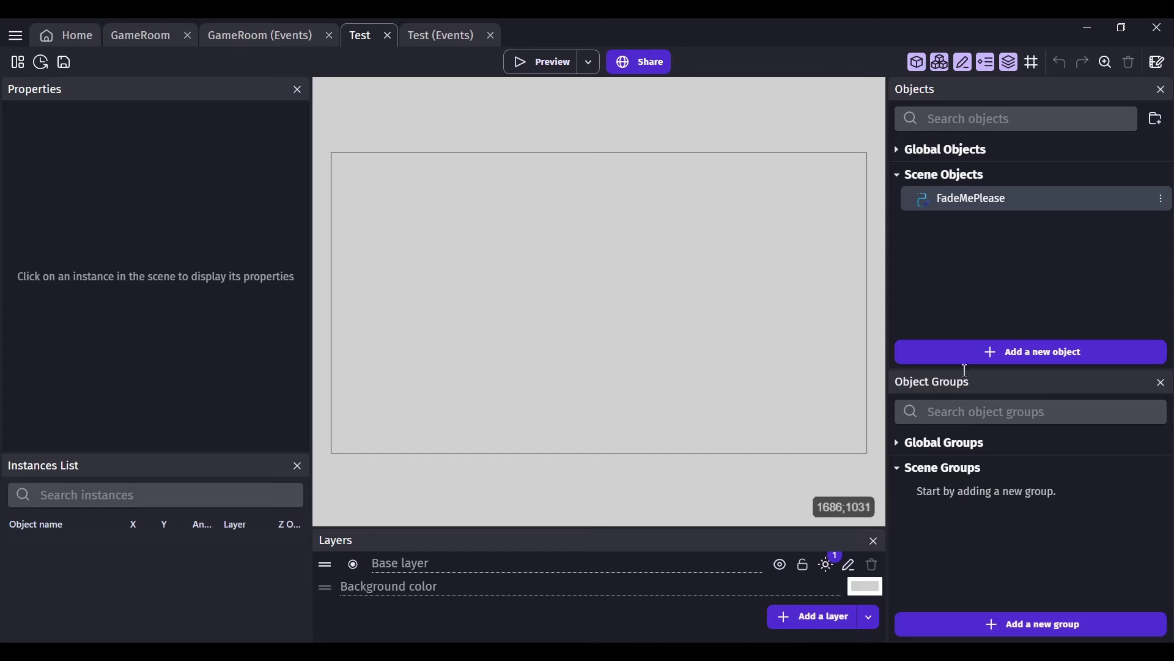
drag(955, 194, 765, 152)
drag(575, 120, 577, 119)
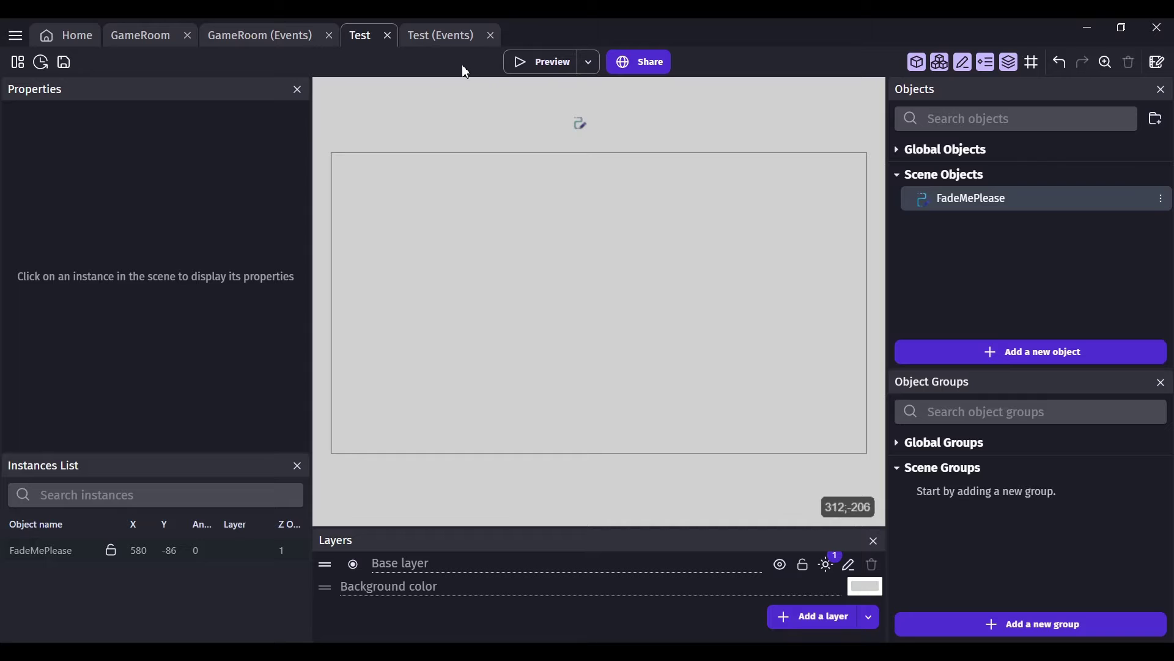
Step: Add a FadeMePlease Paint effect action to the beginning-of-scene event
click(439, 38)
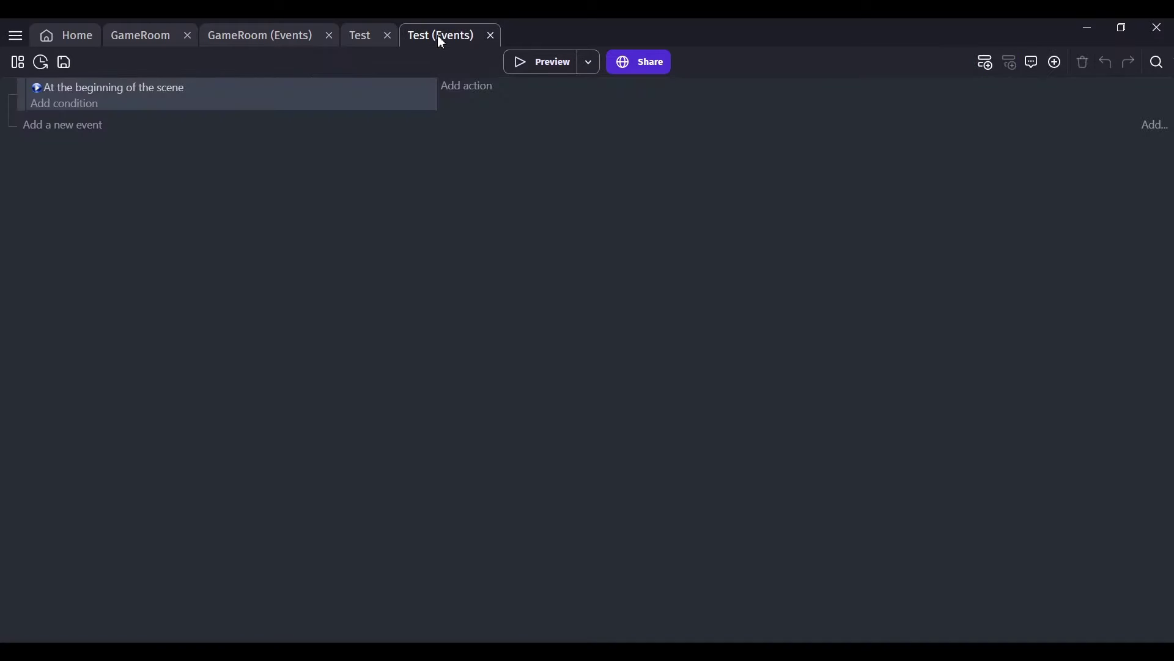
click(471, 87)
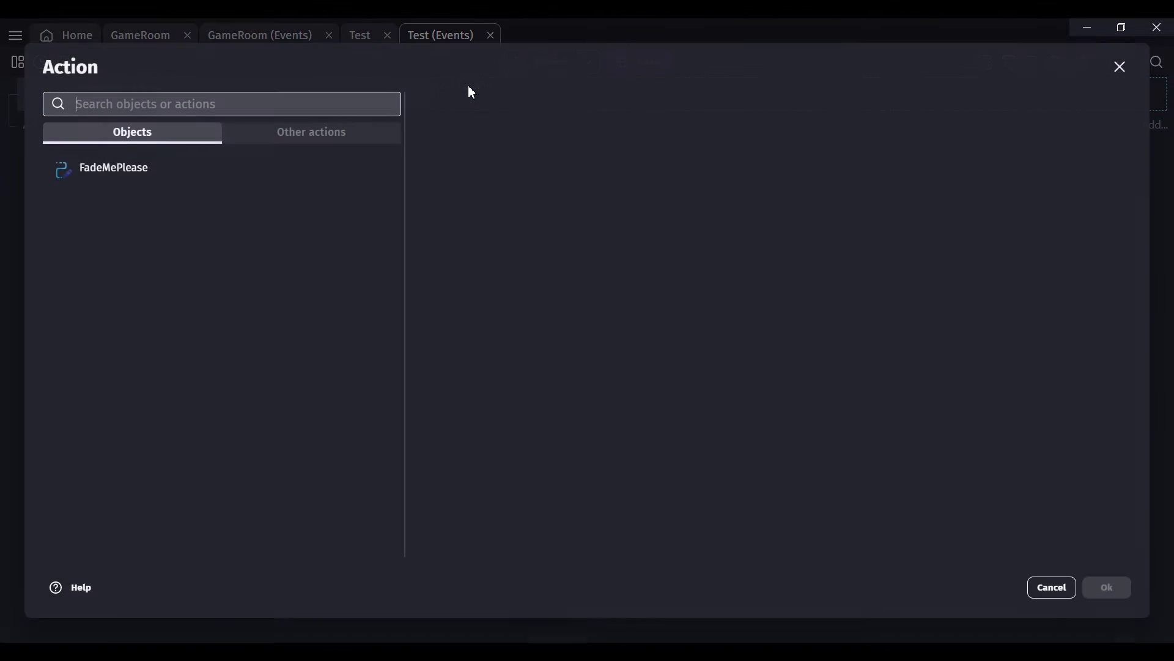
click(113, 178)
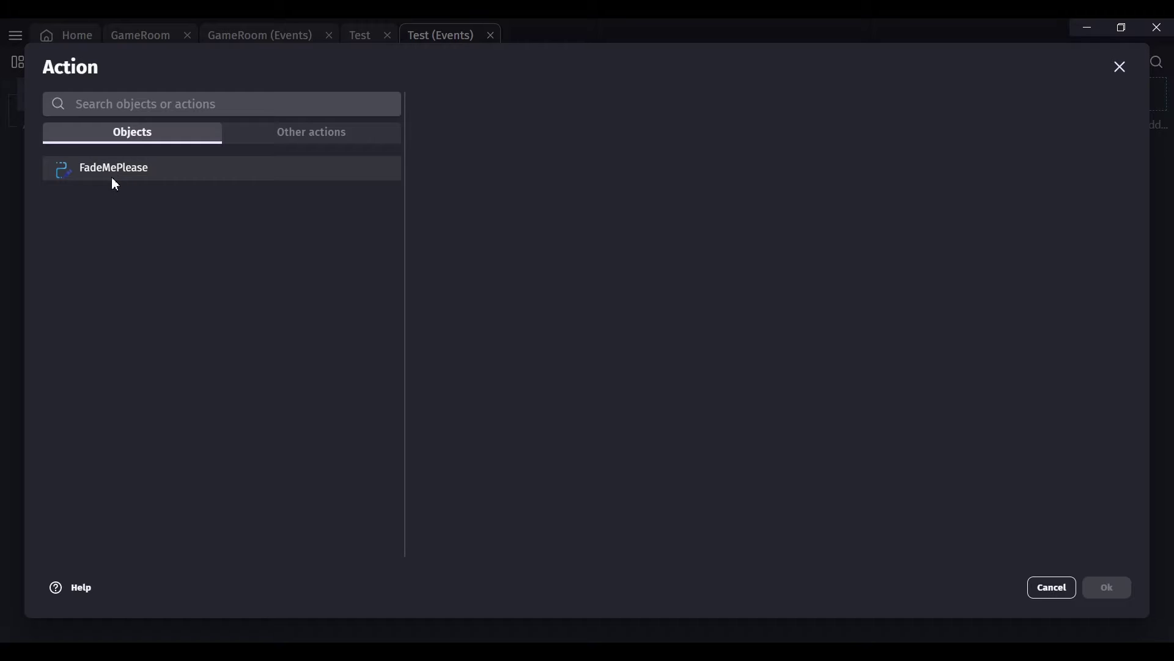
drag(763, 155, 767, 215)
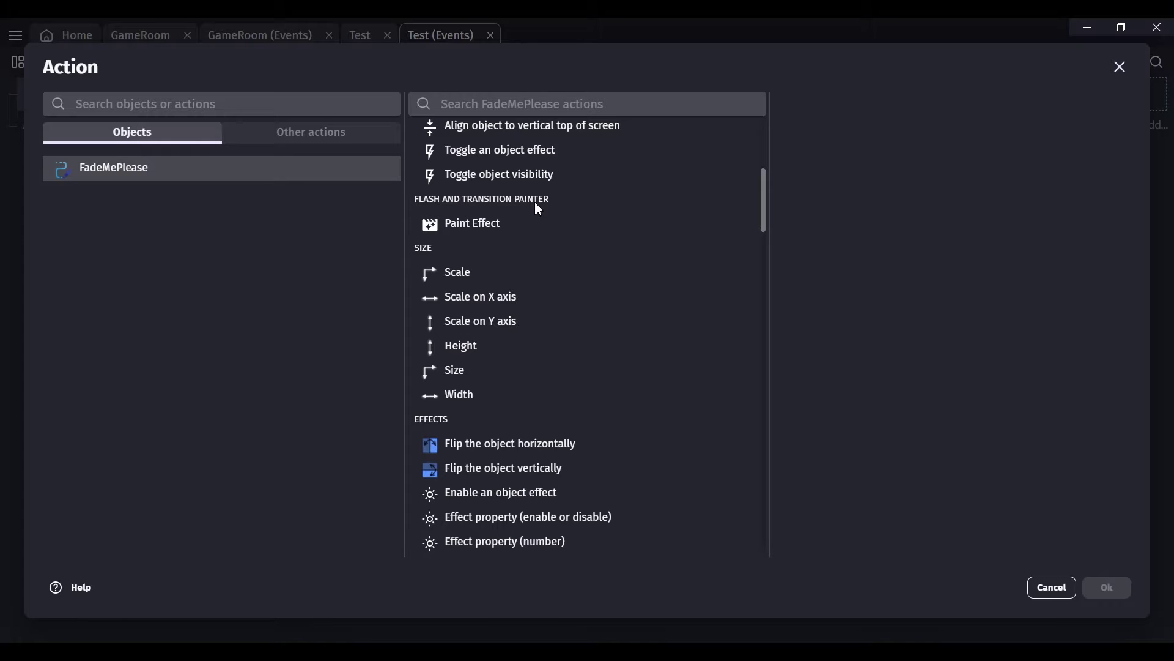
click(482, 222)
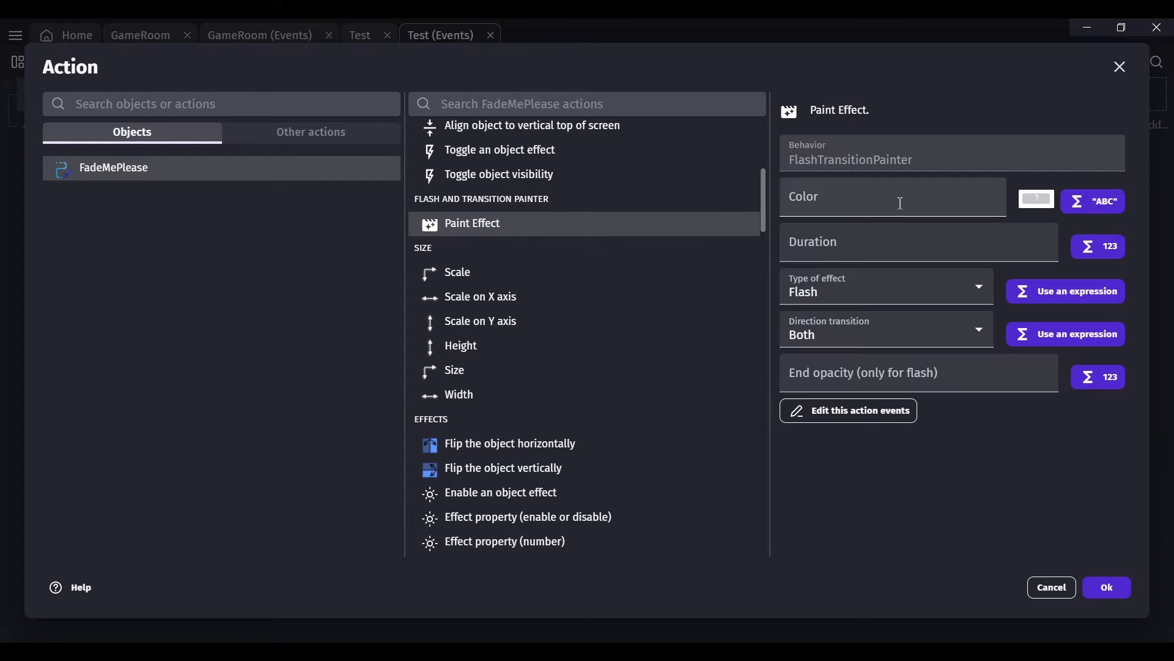
Step: Set the paint effect to black (0;0;0), 5 seconds, Flash type, Forward direction
click(1031, 198)
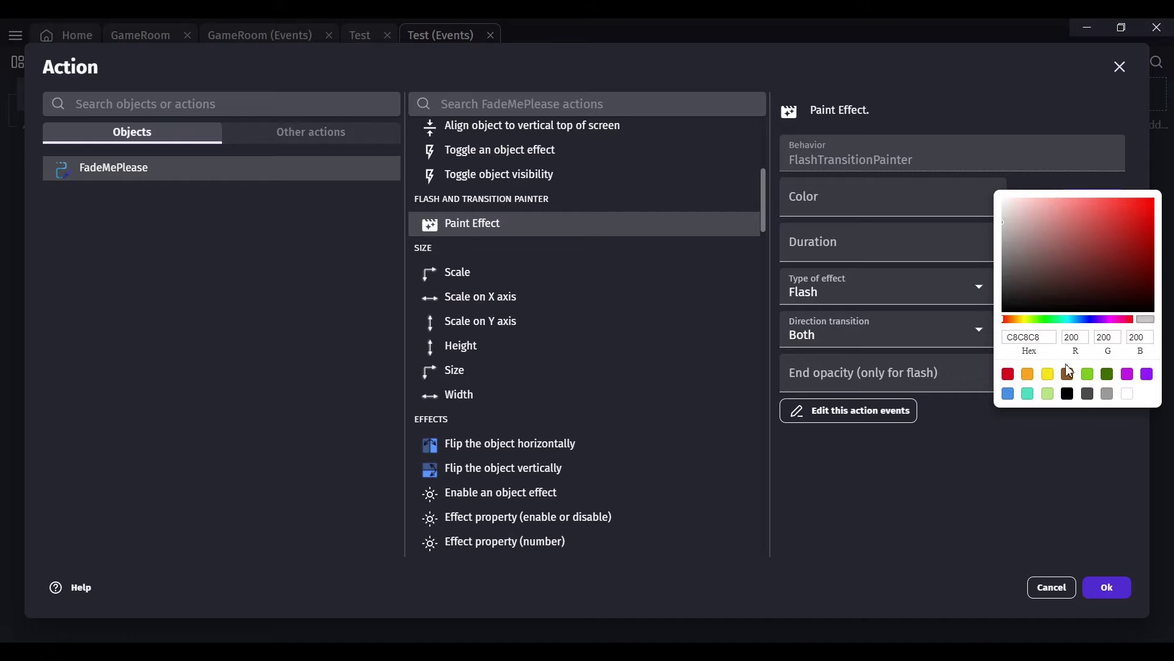
click(1068, 393)
click(862, 253)
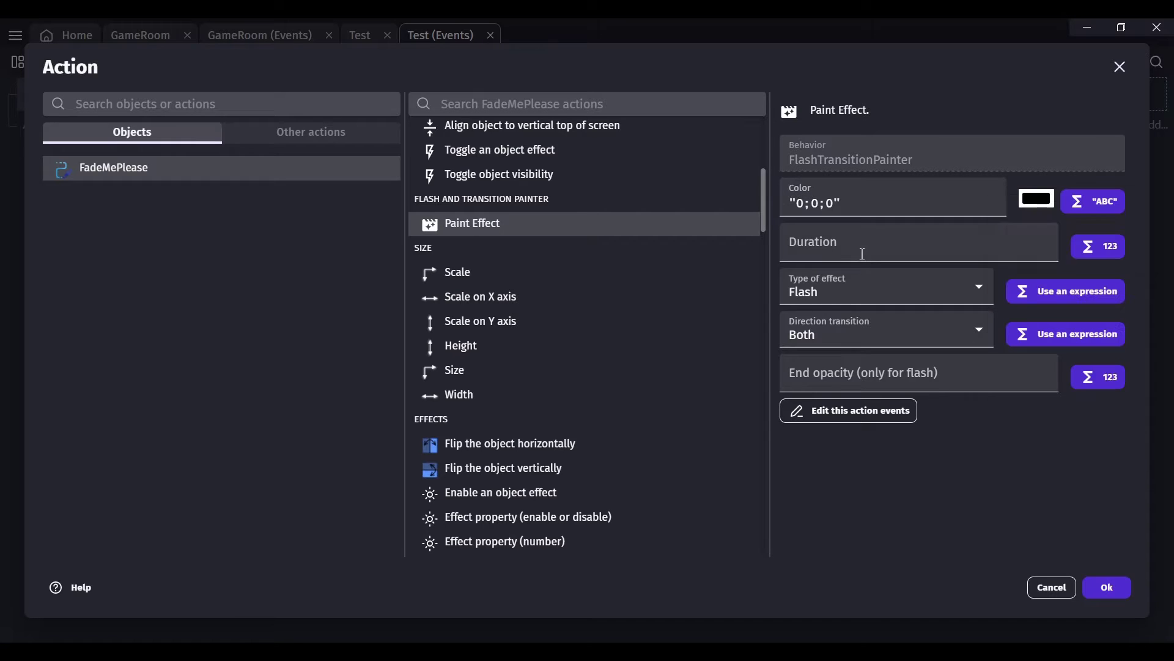
click(862, 253)
text(5)
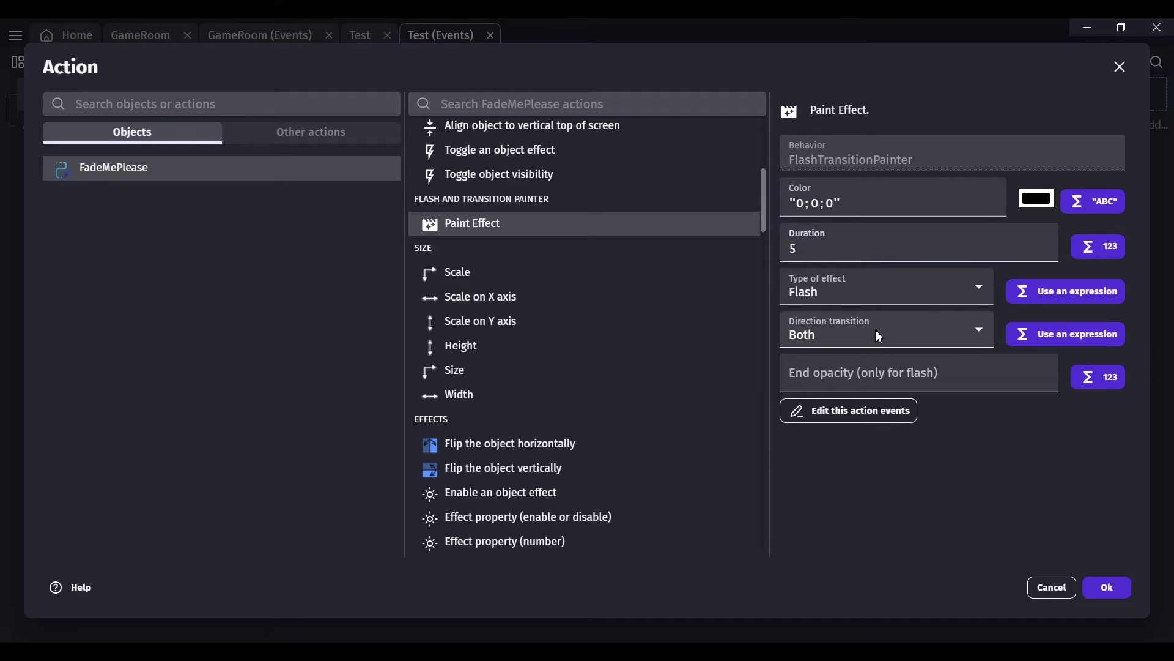
click(828, 291)
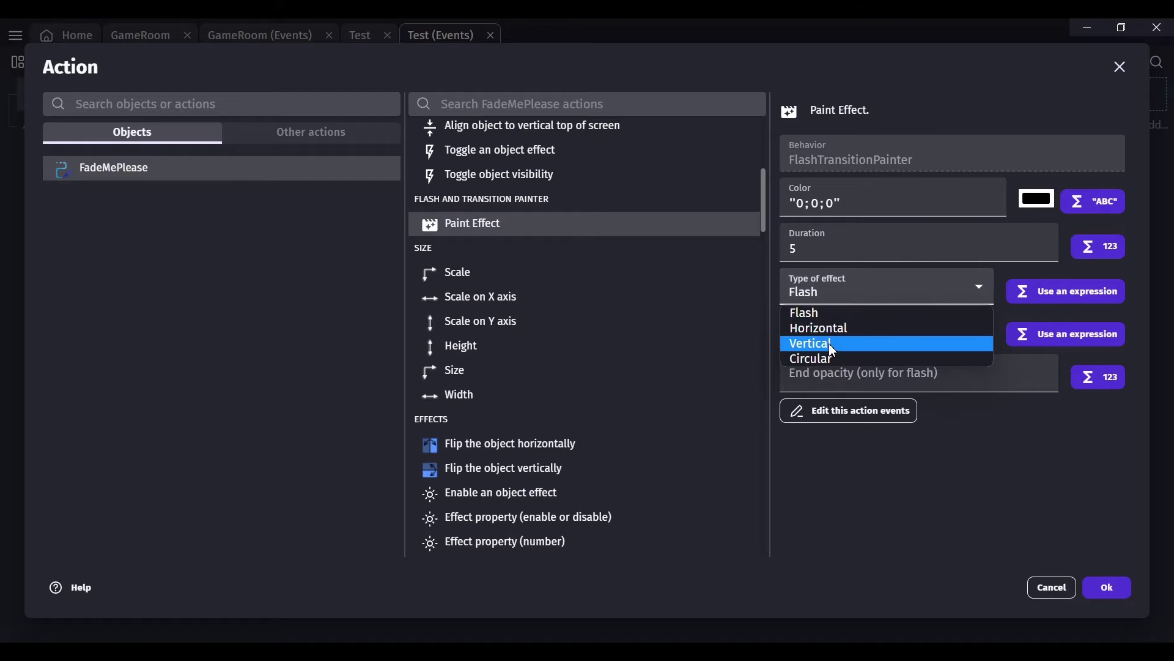
click(817, 313)
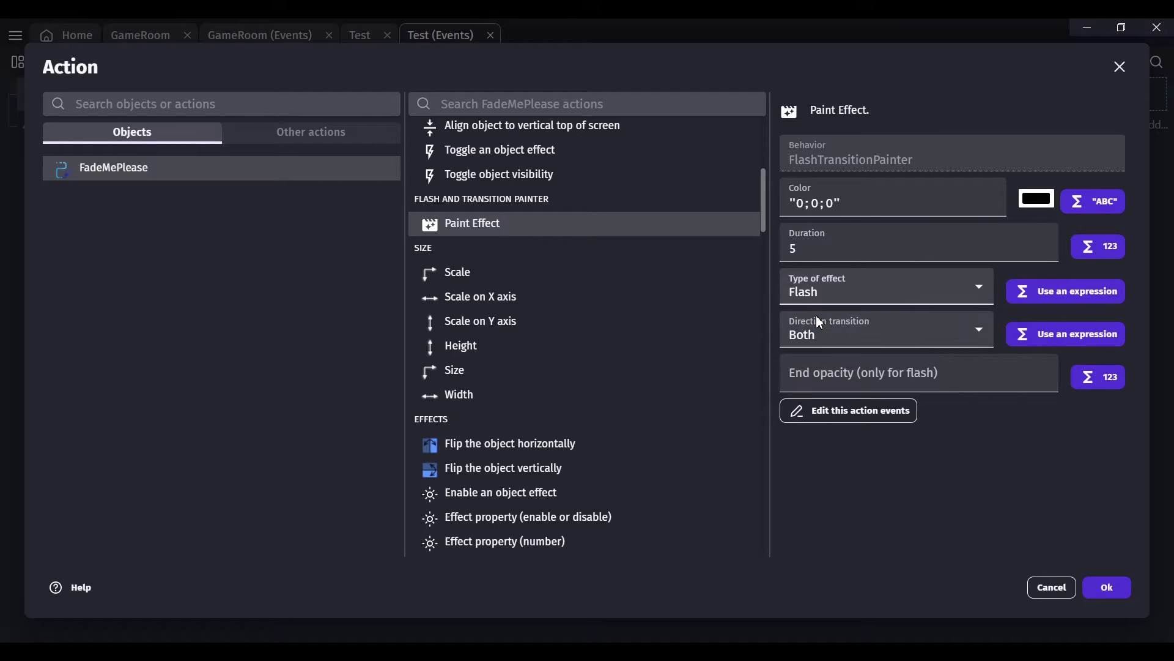
click(822, 335)
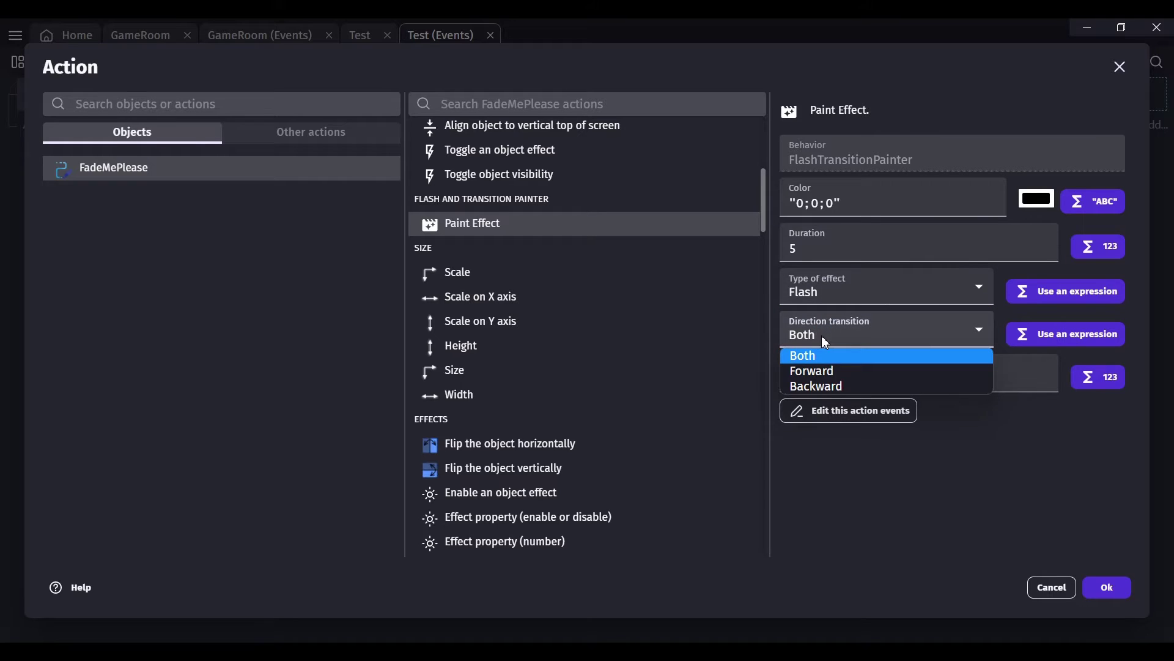
click(826, 373)
click(832, 378)
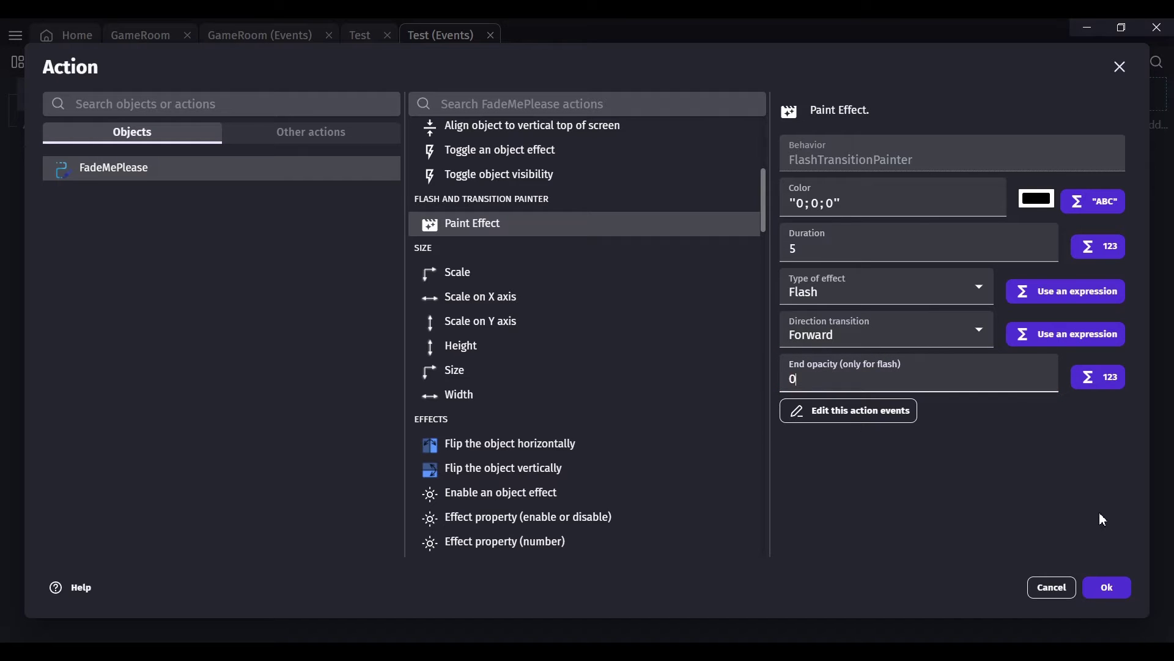
click(1108, 587)
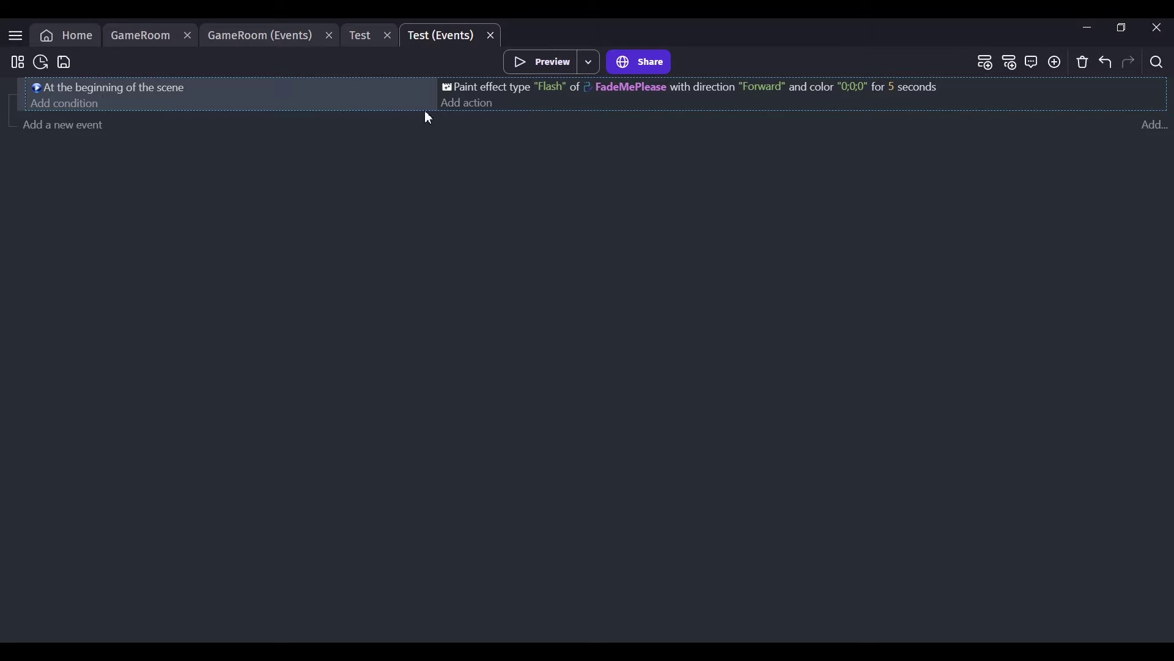
Step: Preview the flash, switch its direction from Forward to Backward, and preview again
click(559, 62)
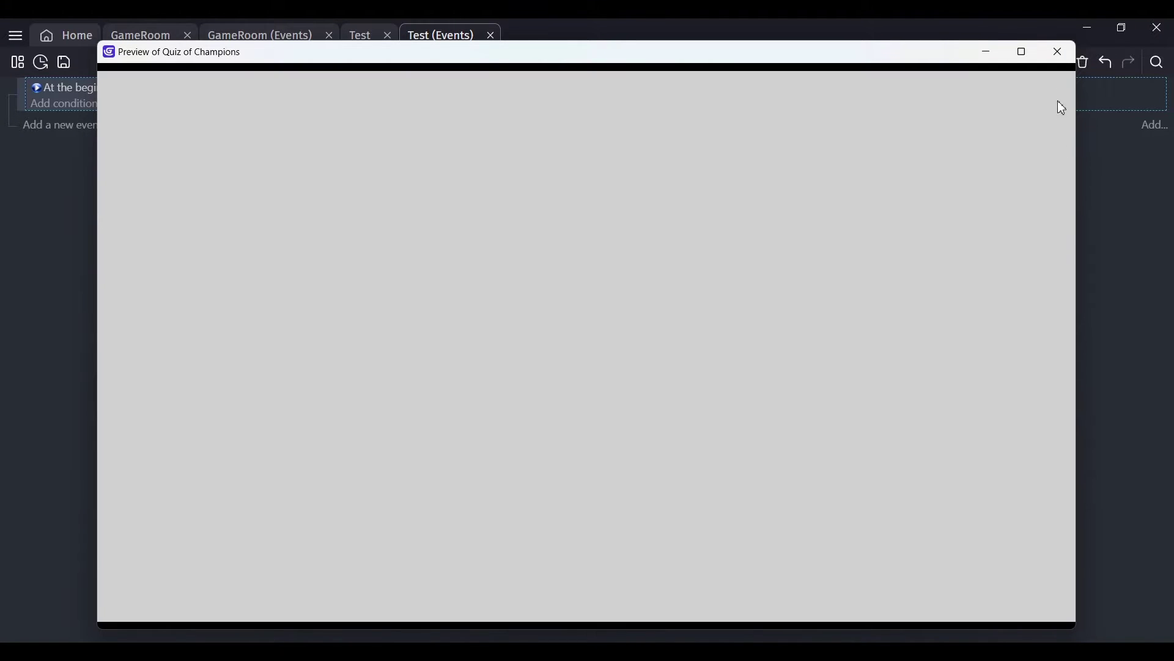
click(1063, 54)
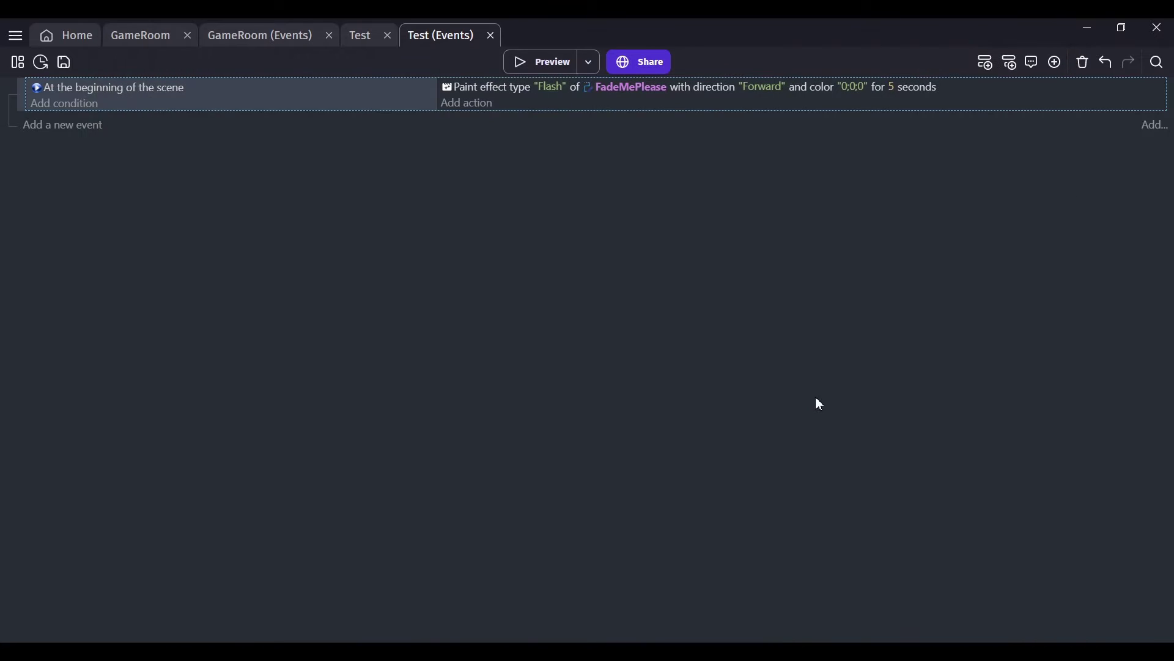
click(772, 90)
click(780, 120)
click(778, 167)
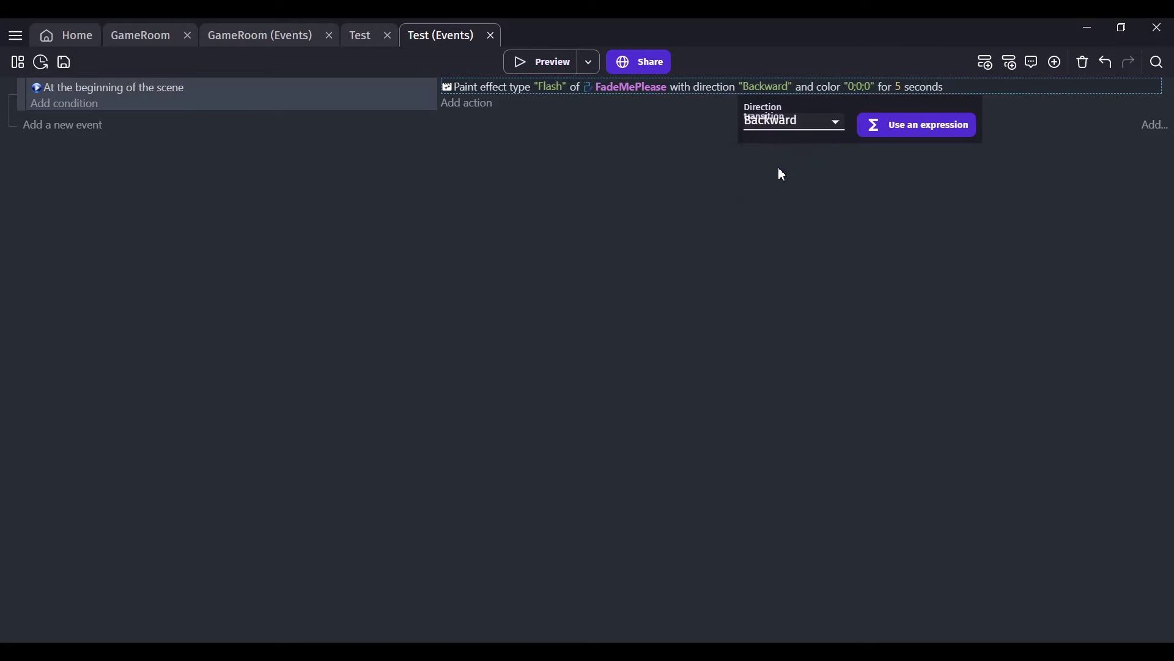
click(780, 264)
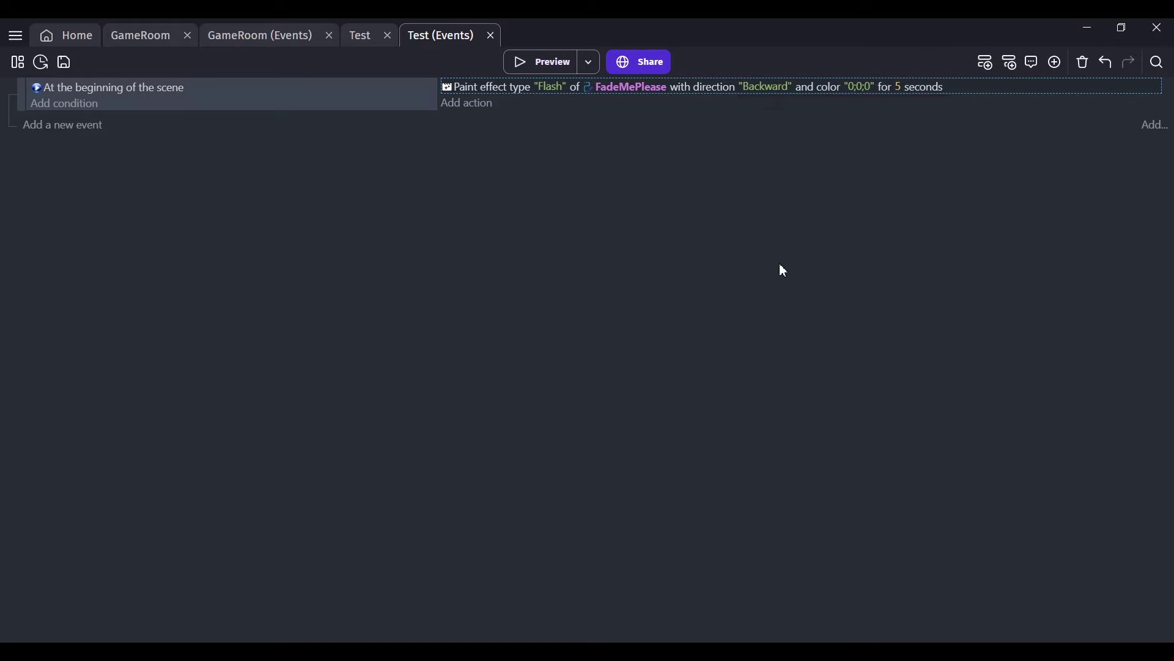
click(558, 66)
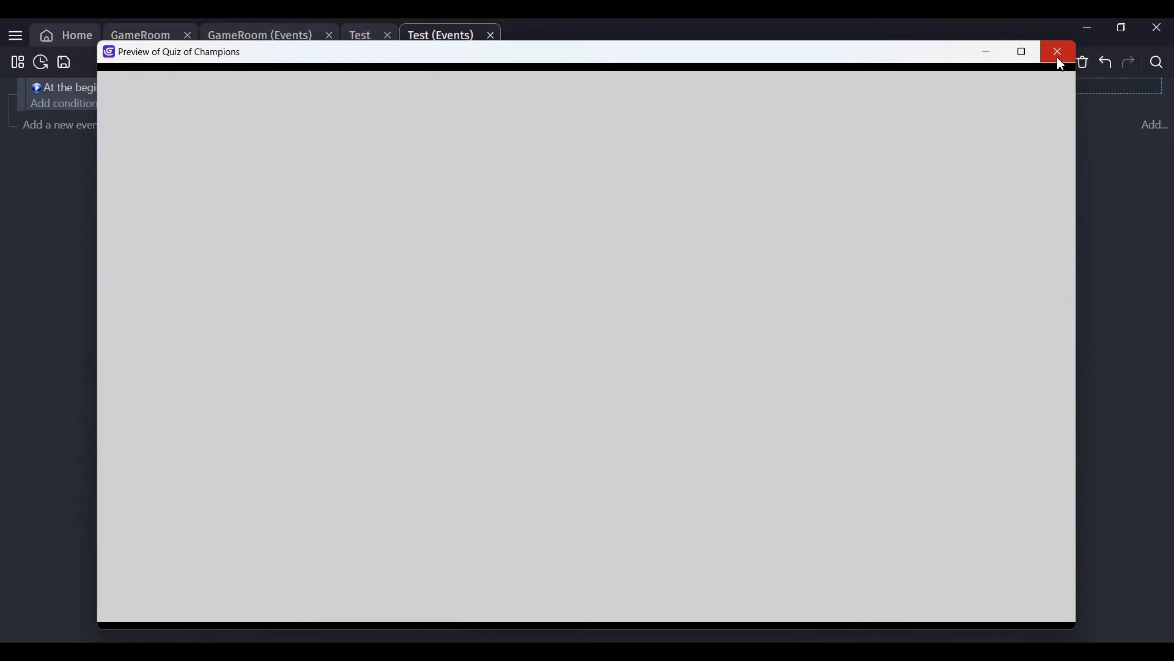
click(1058, 56)
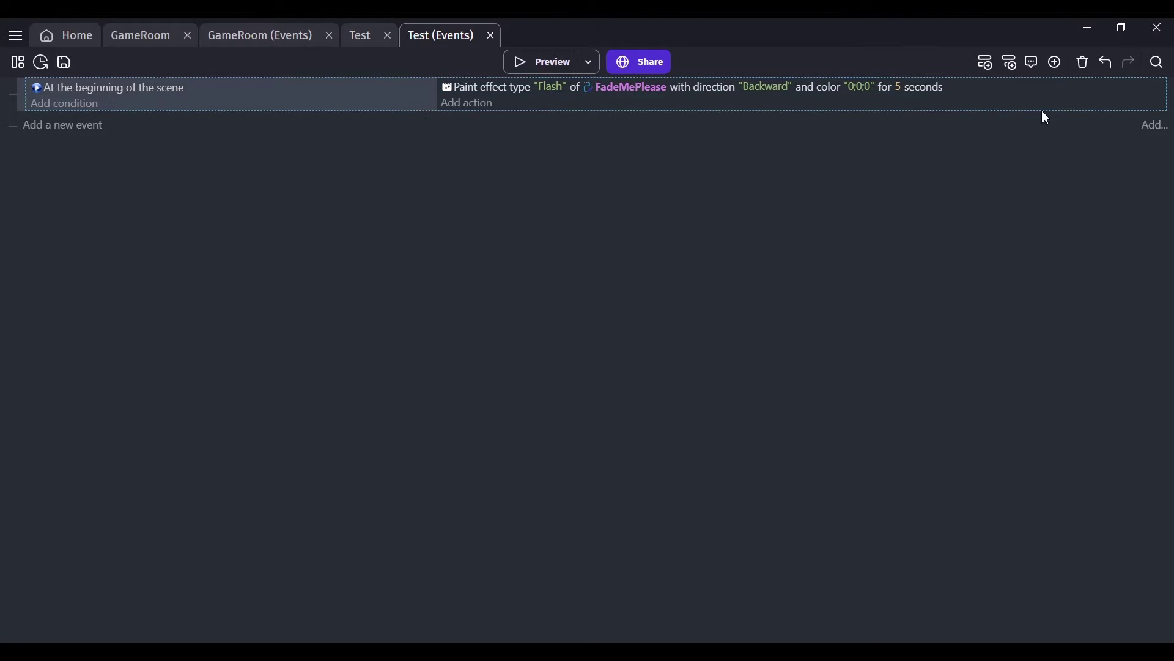
Step: Add two empty events, move the Paint effect action into the second, and disable it
click(988, 62)
click(987, 63)
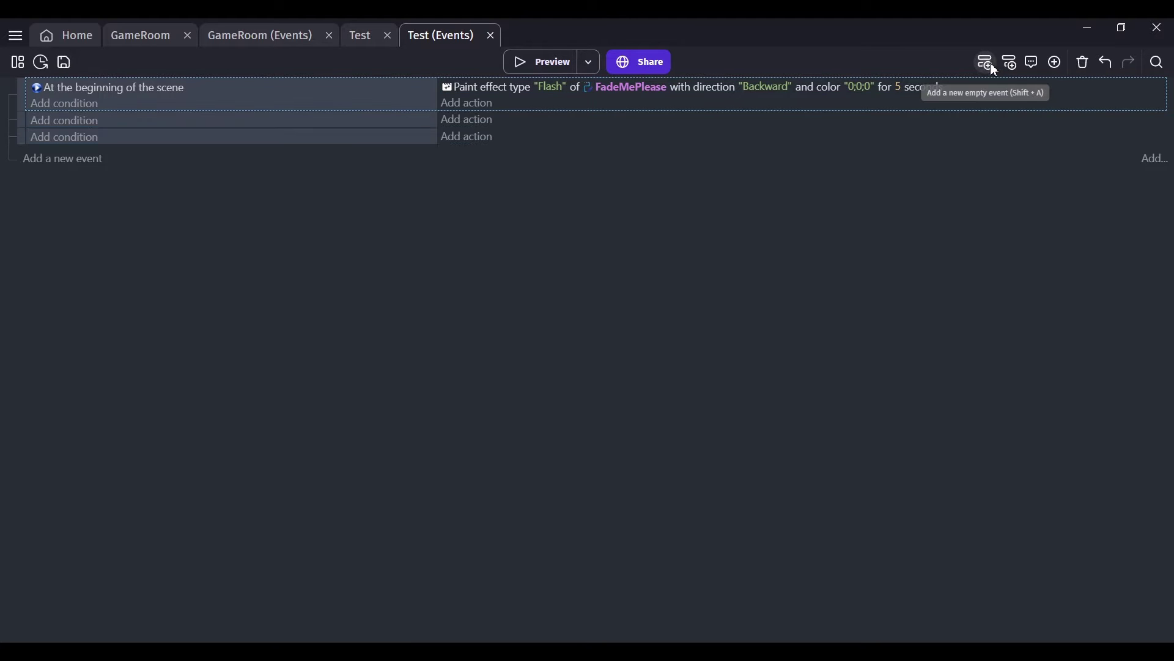
drag(469, 90, 479, 122)
click(22, 121)
key(d)
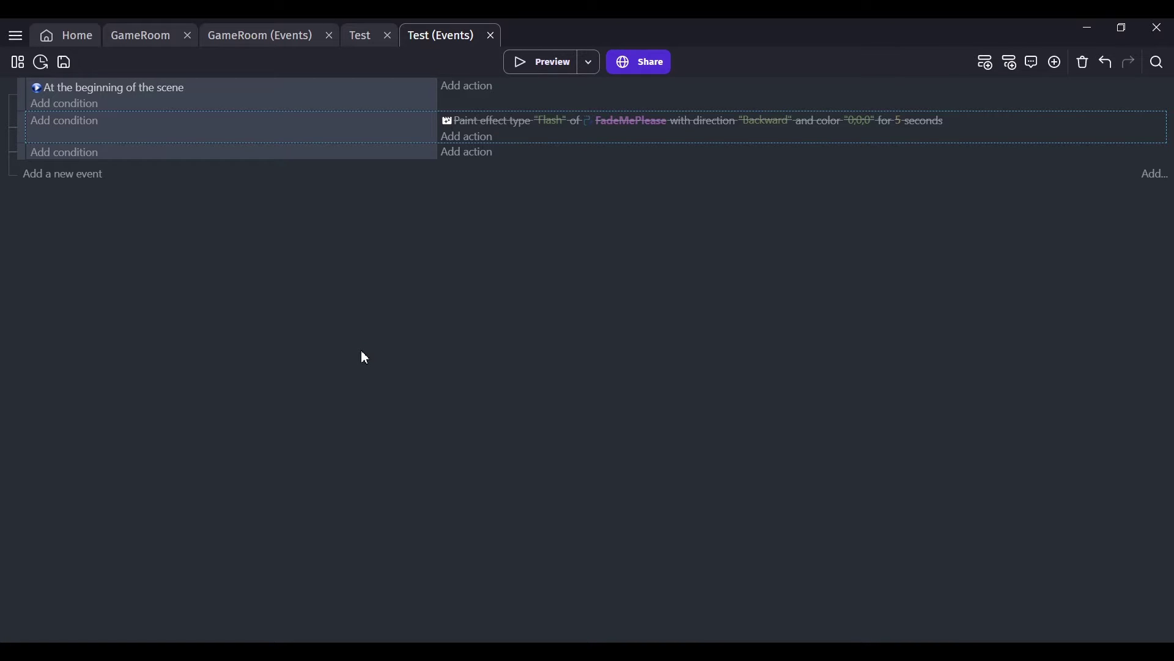
click(367, 43)
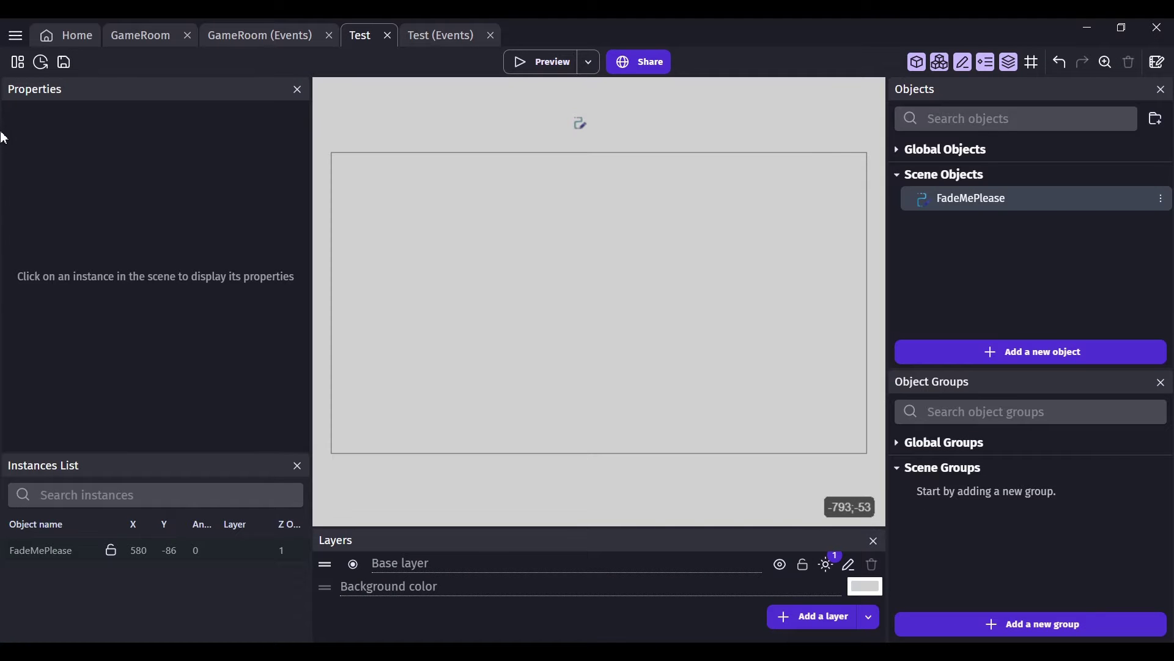
click(15, 35)
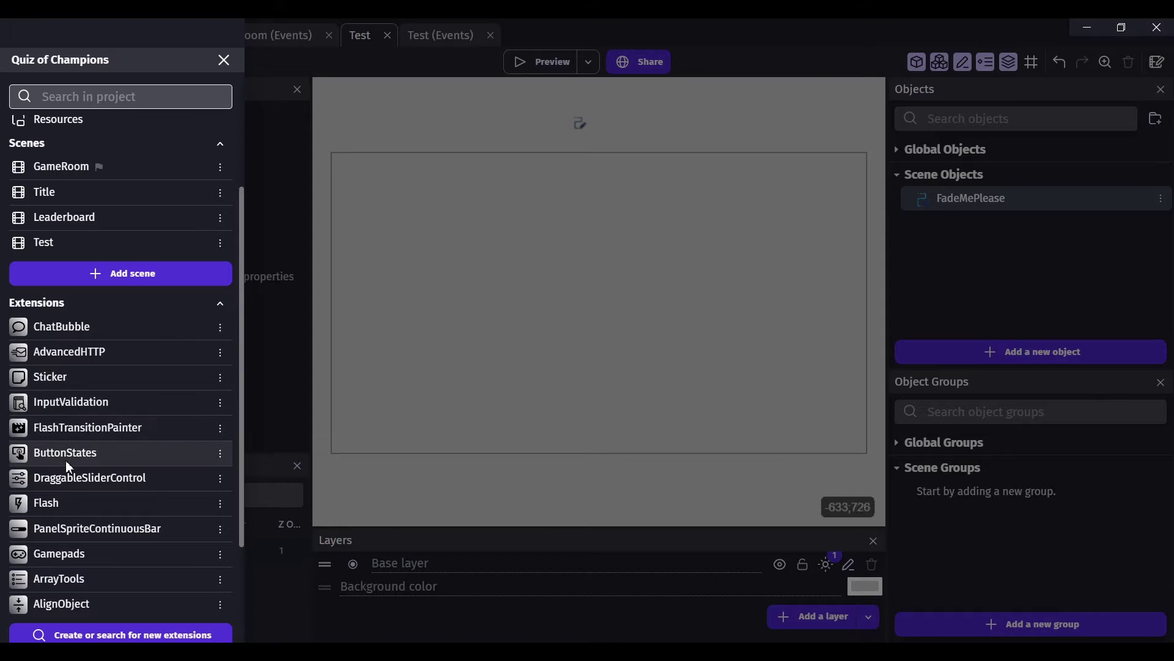
click(65, 460)
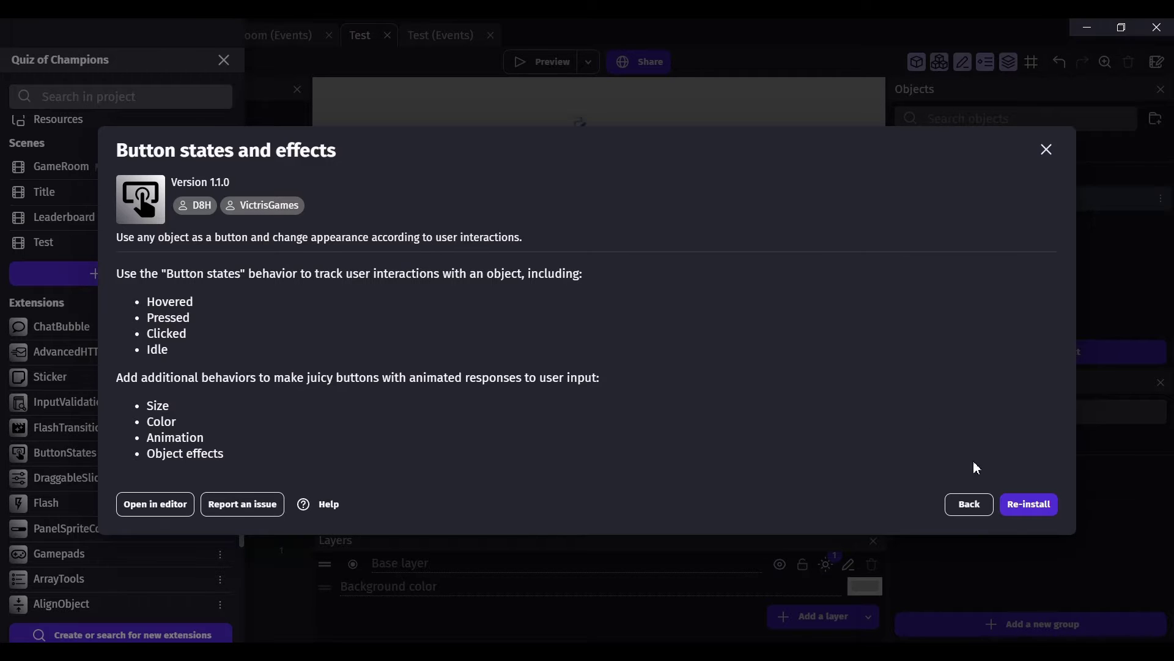
click(1047, 151)
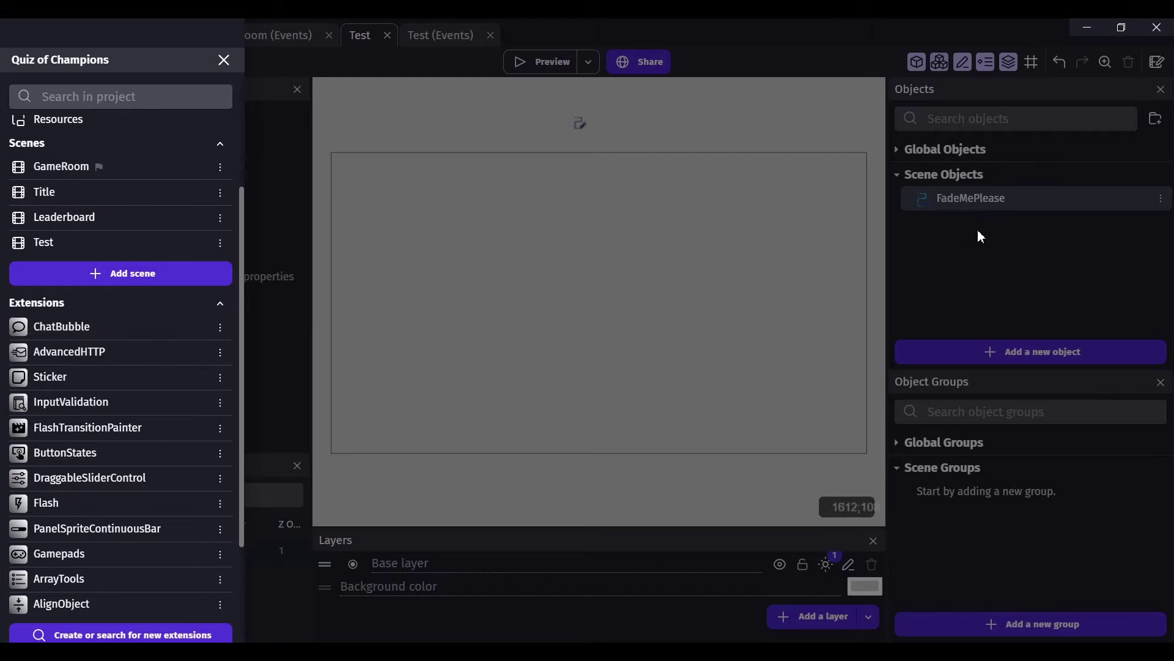
click(865, 246)
Step: Create a new Sprite and fill its Piskel canvas with bright green
click(981, 350)
click(190, 247)
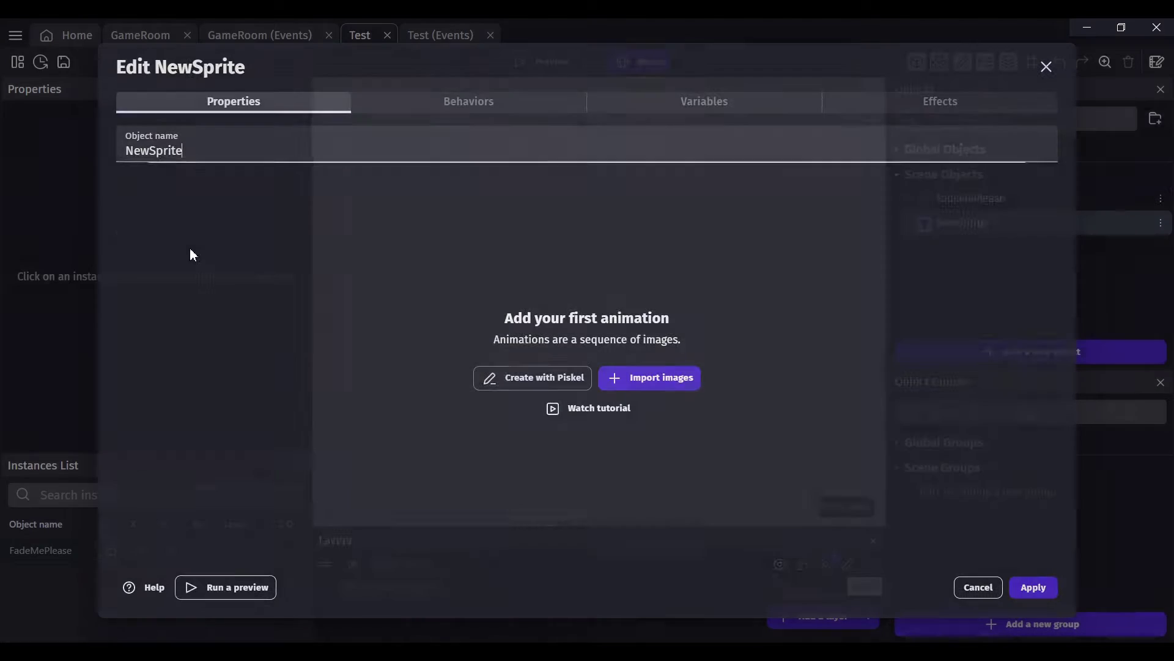
click(552, 377)
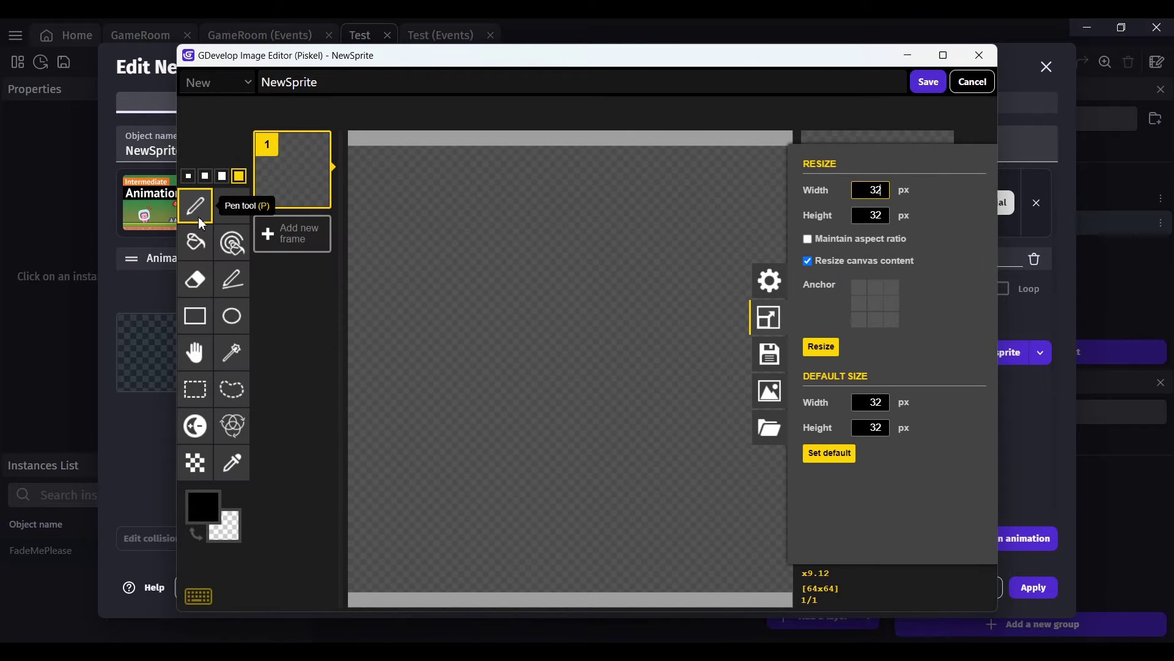
click(195, 250)
click(204, 508)
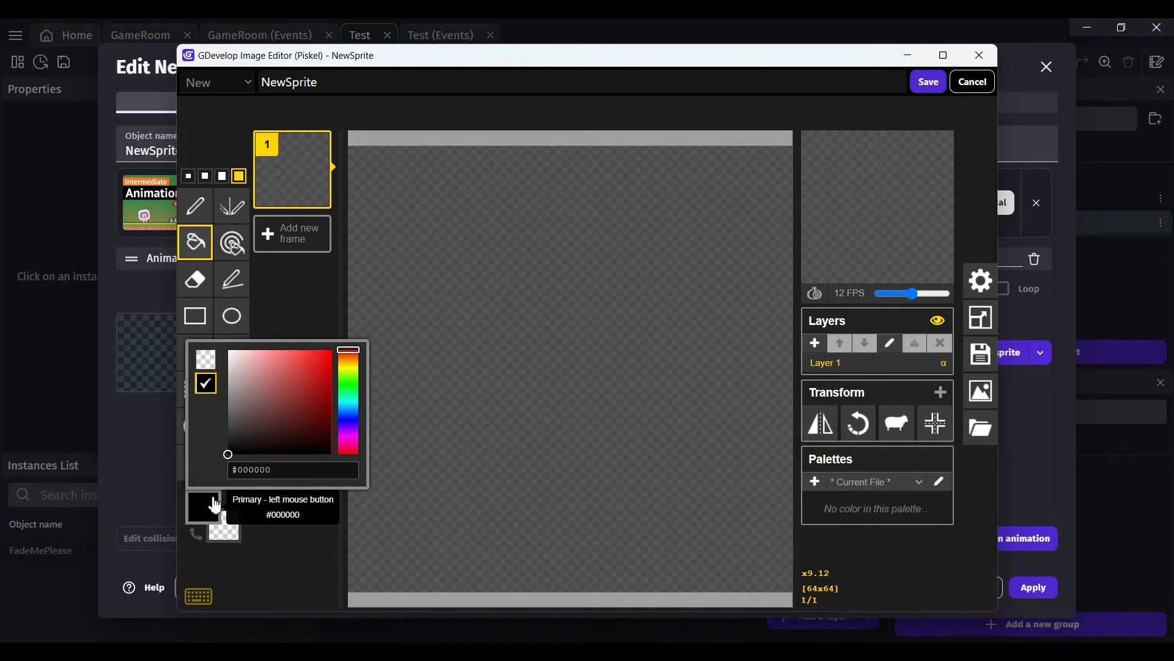
click(352, 376)
drag(315, 370, 333, 353)
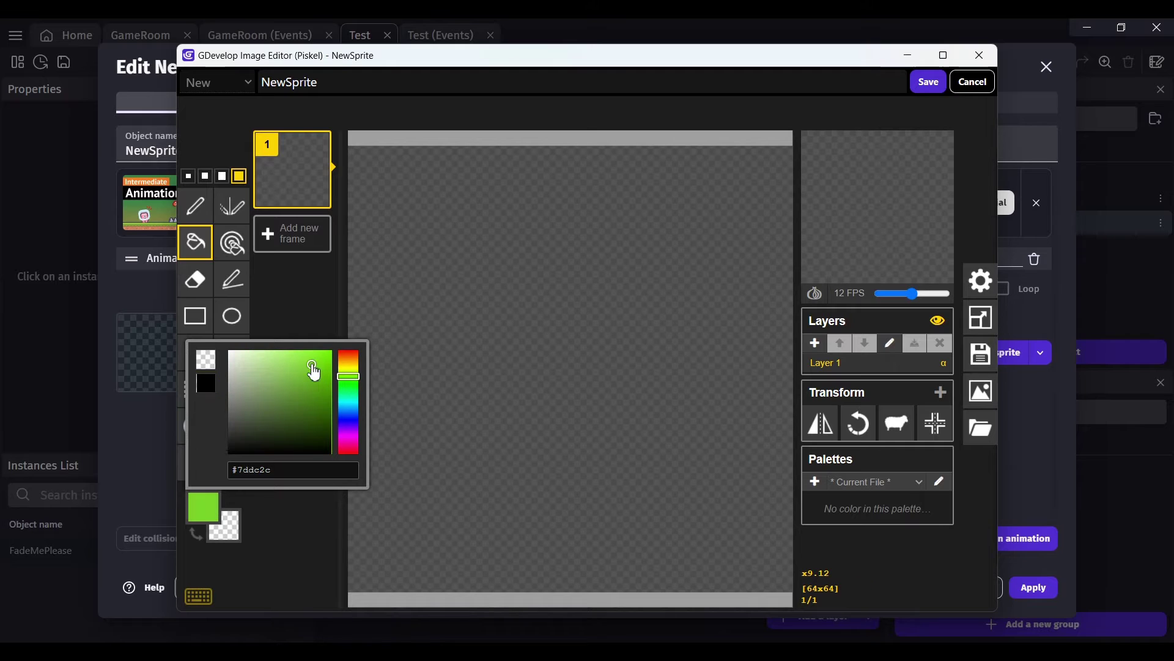
click(462, 342)
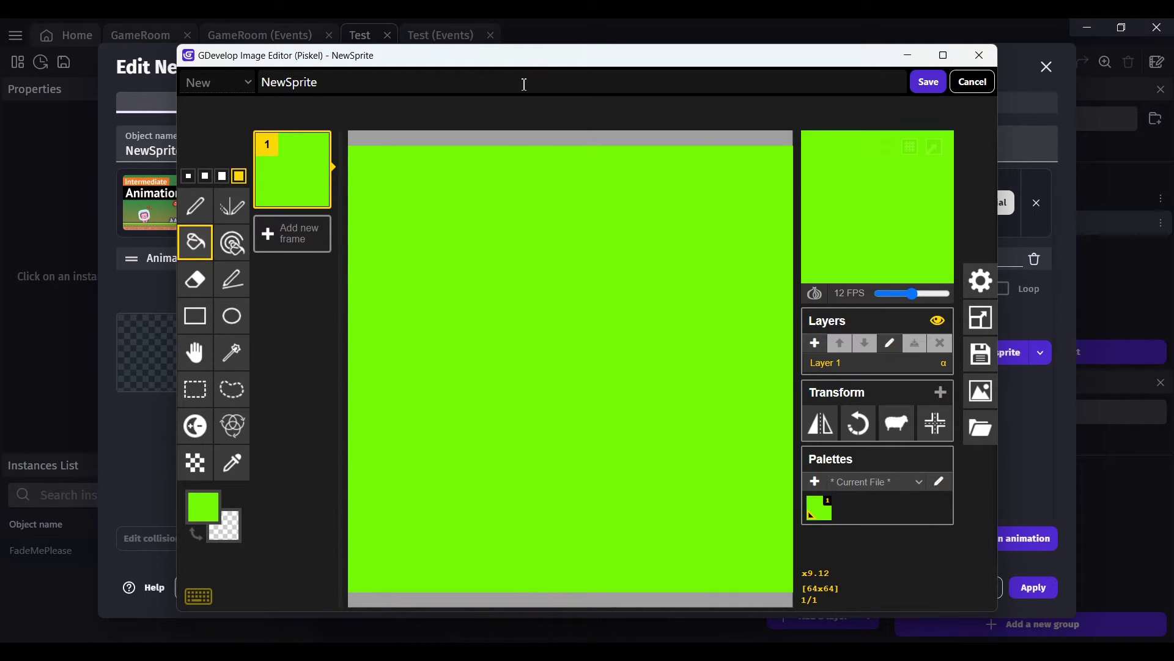
Step: Name the animation greenbutton and save the image into the sprite
click(481, 82)
key(BackSpace)
key(BackSpace)
key(BackSpace)
key(BackSpace)
key(BackSpace)
key(BackSpace)
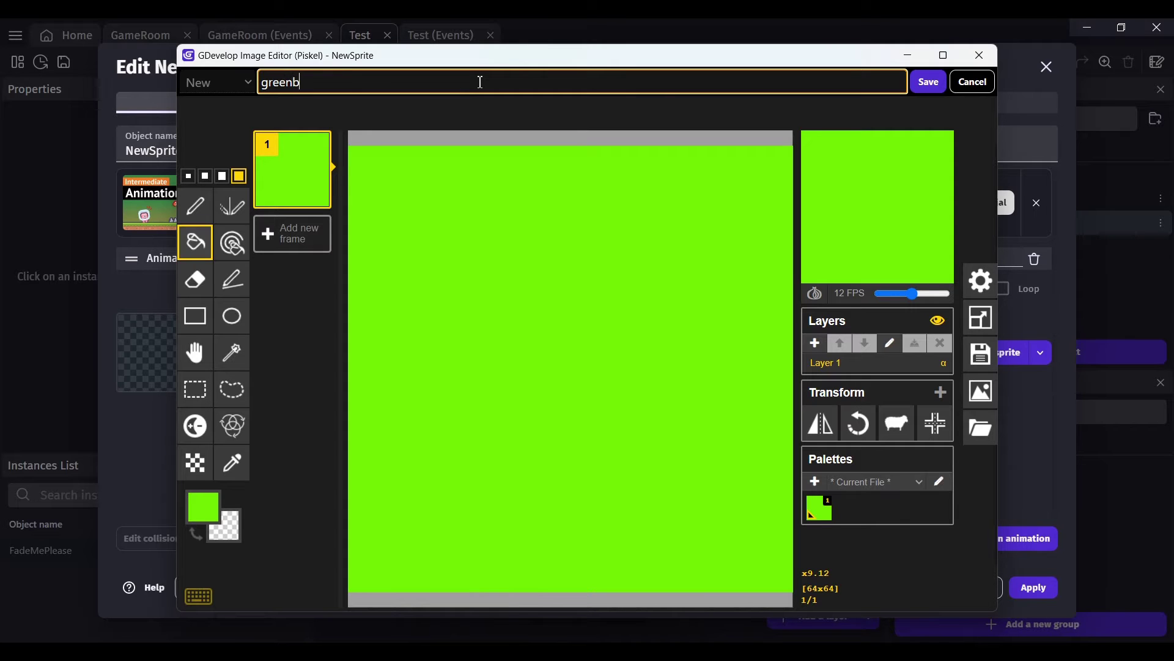
text(greenbutton)
click(930, 83)
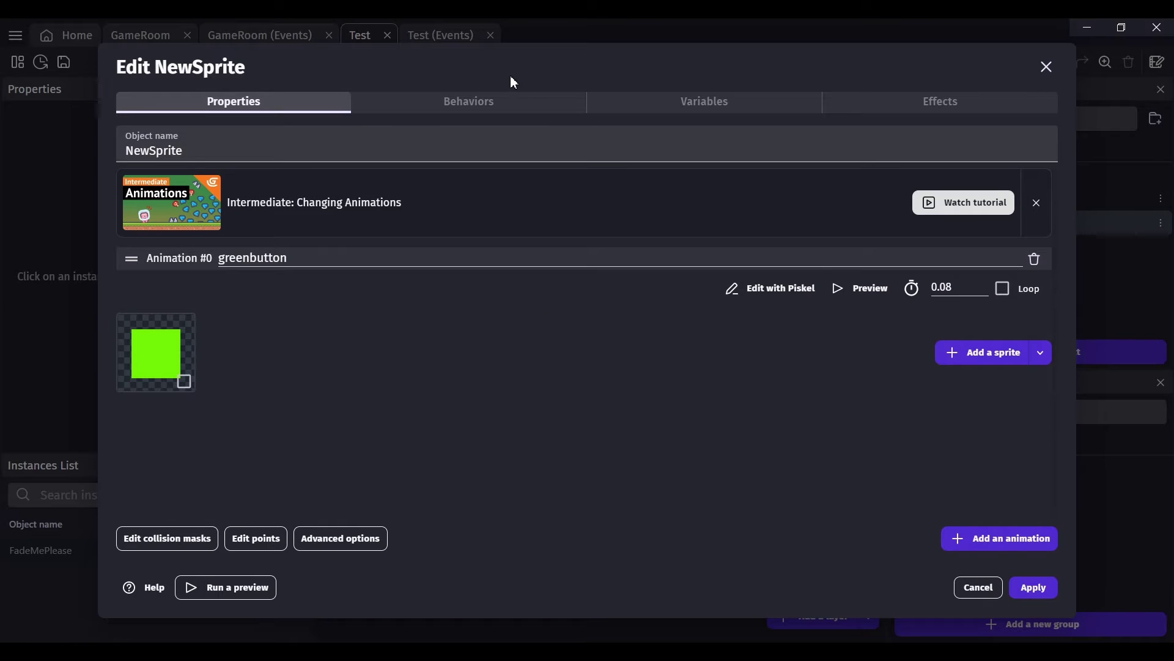
Step: Add the Button states behavior to NewSprite
click(509, 99)
click(585, 354)
click(331, 112)
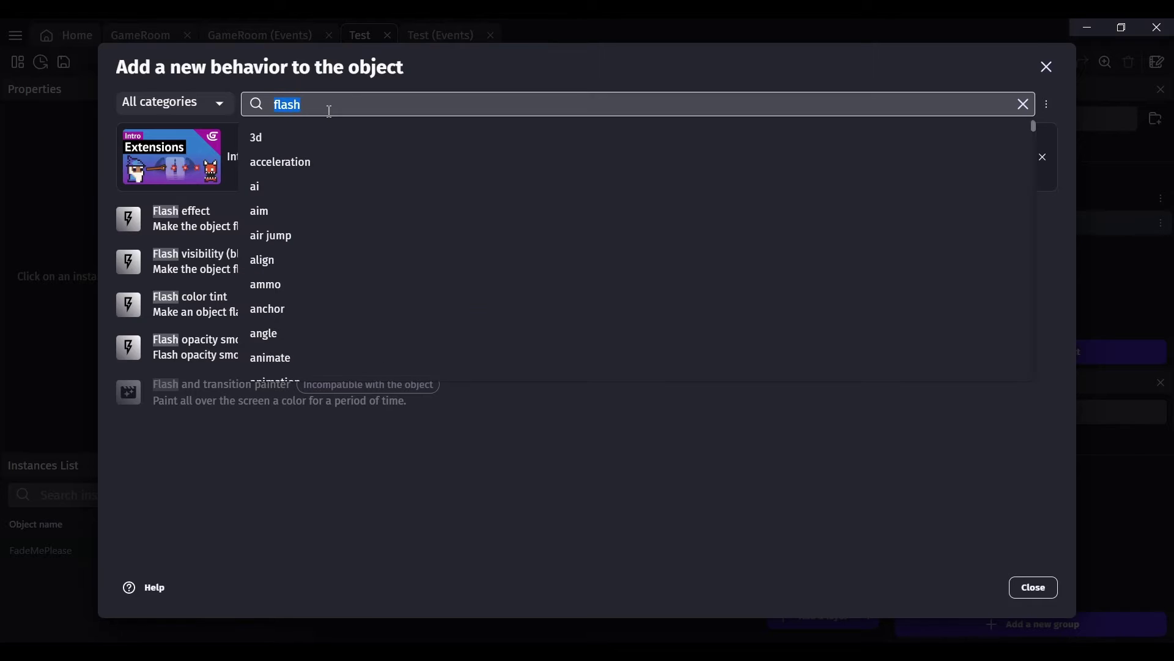
text(button)
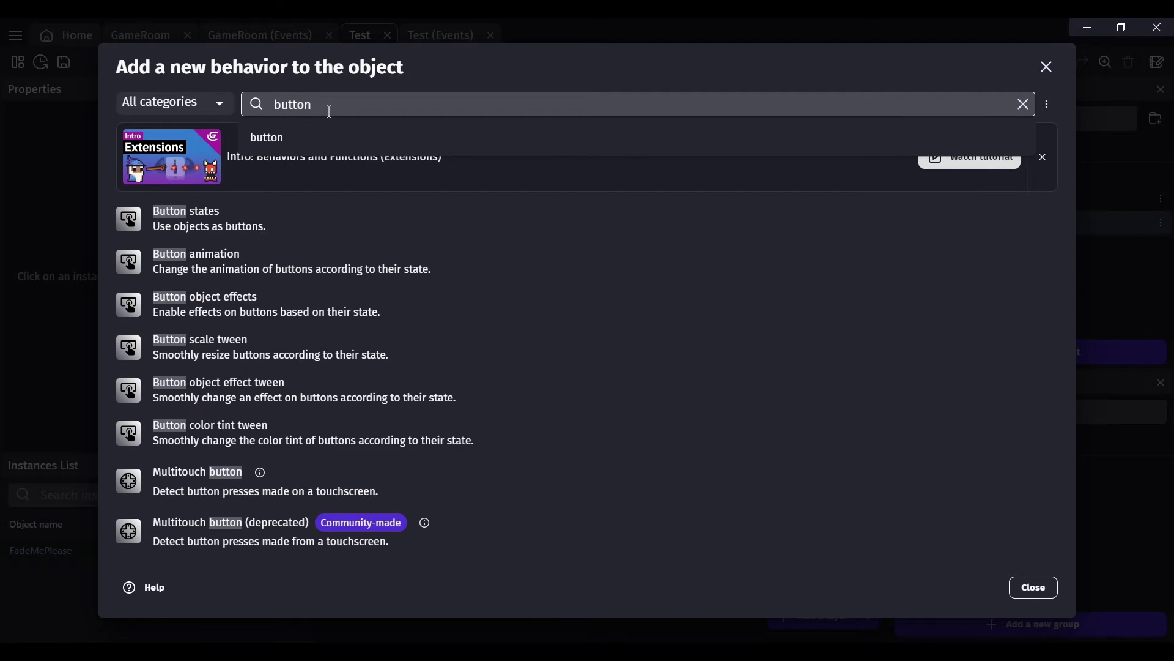
click(317, 138)
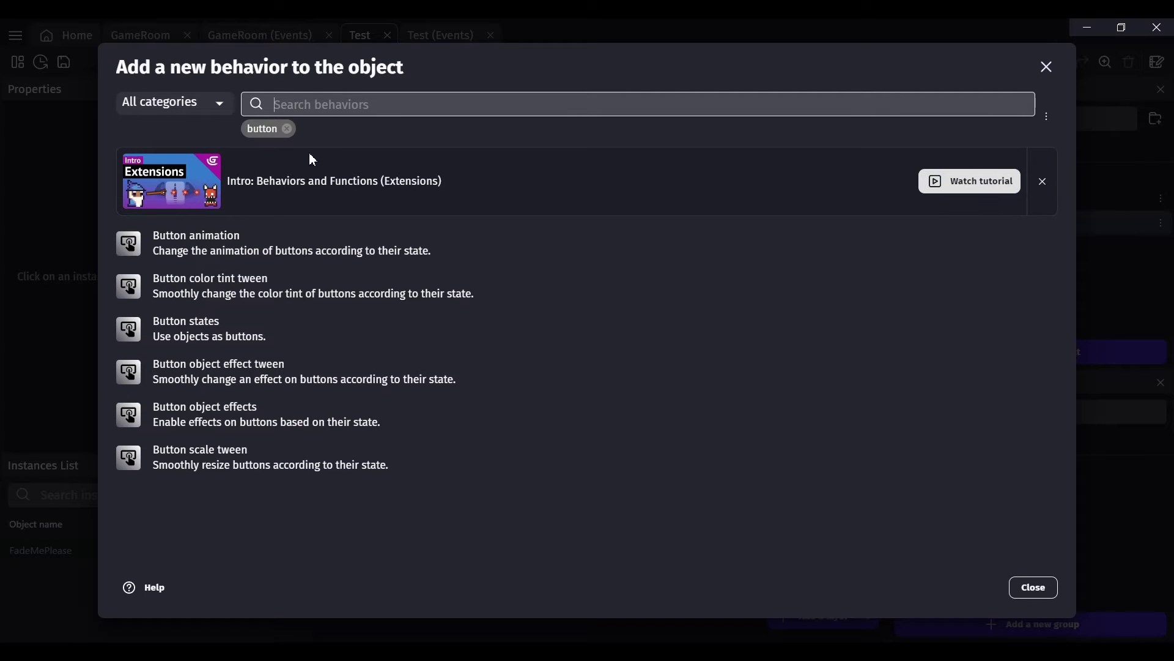
click(230, 322)
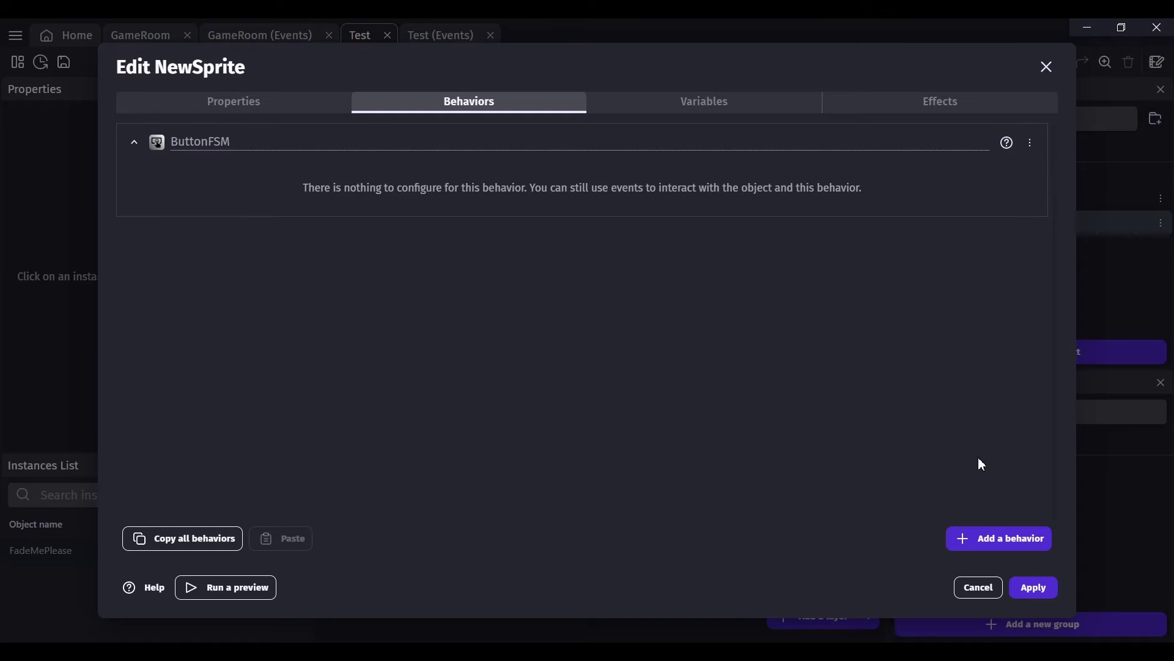
Step: Add the Button color tint tween behavior with default values and apply
click(999, 538)
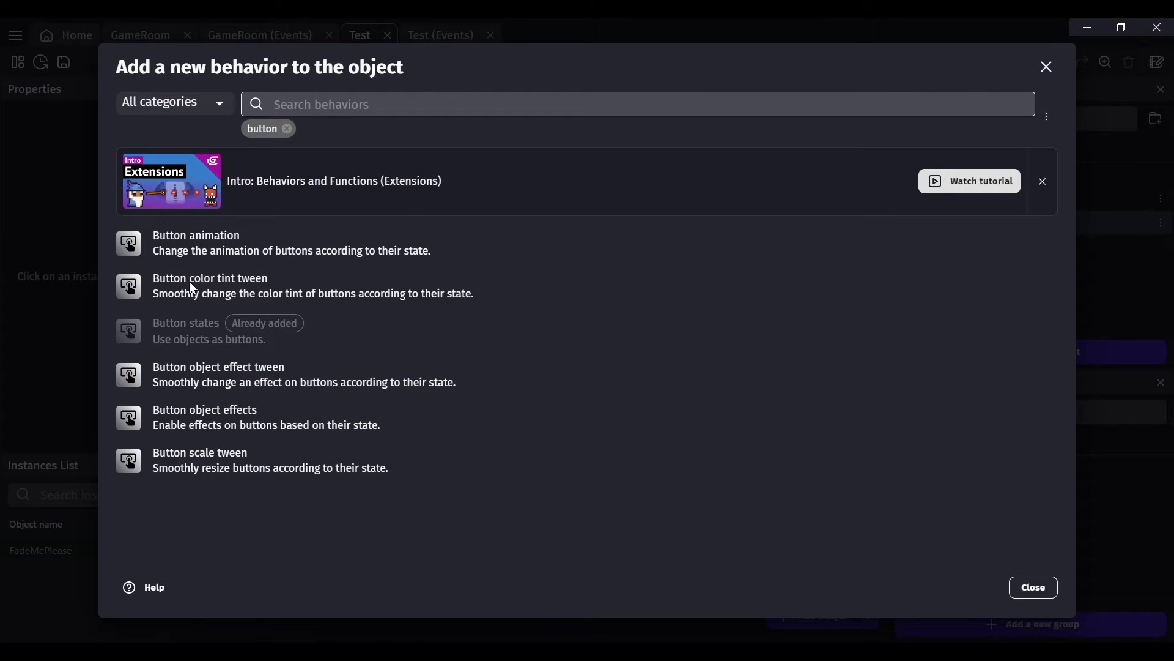
click(218, 285)
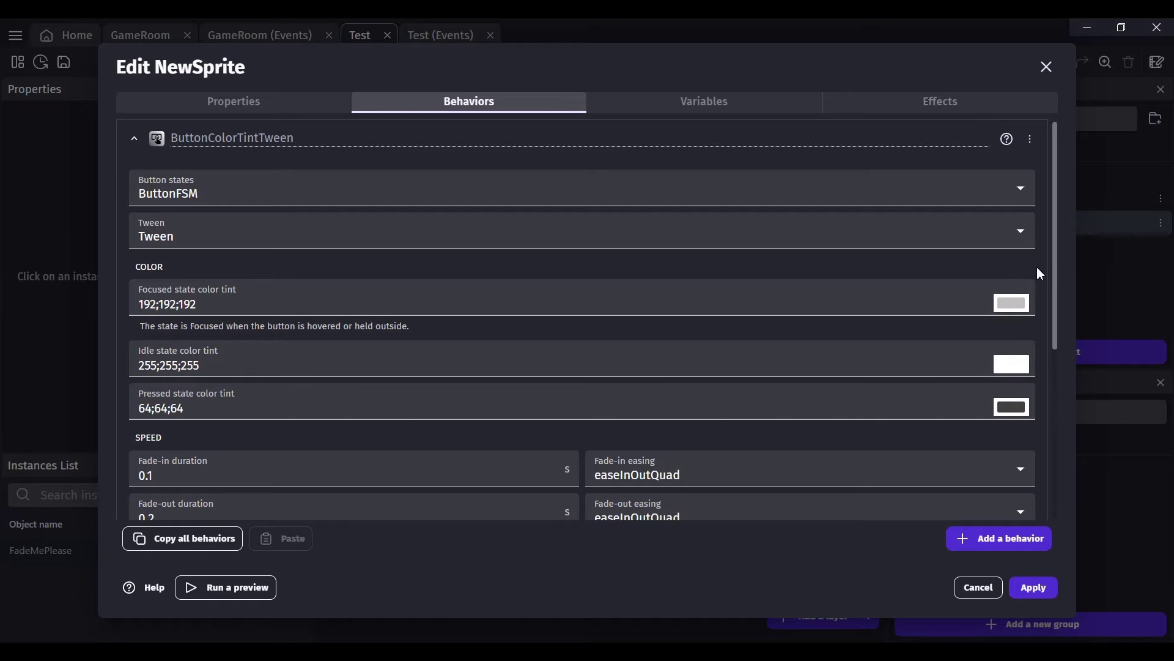
drag(1054, 238, 1038, 273)
scroll(1011, 323, up, 1)
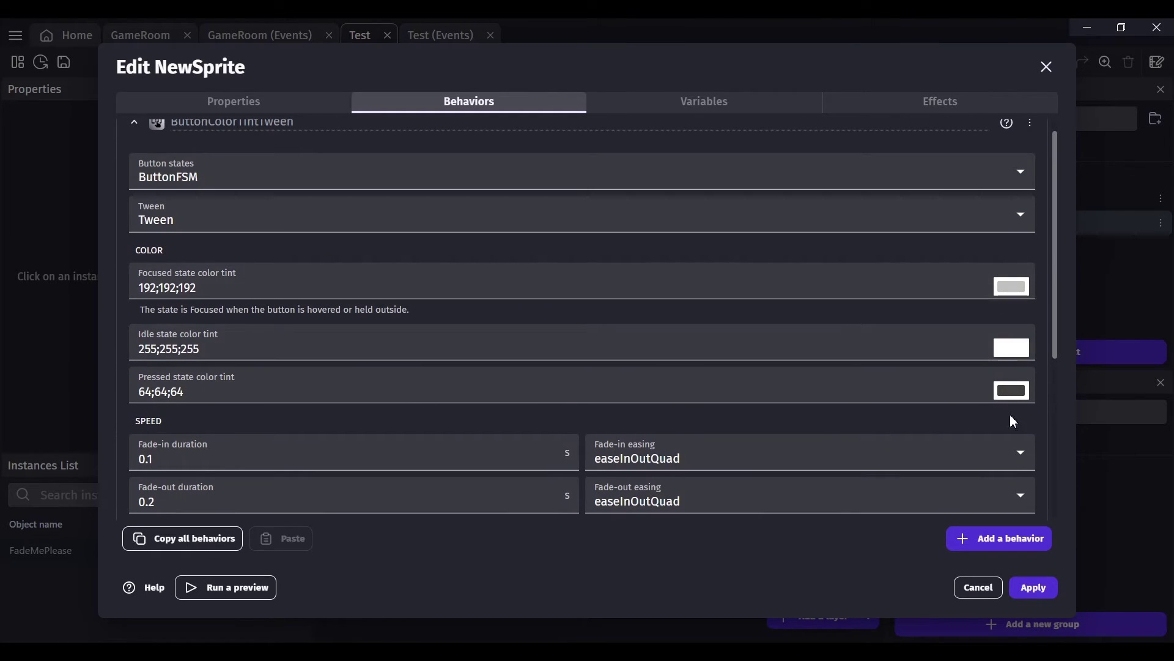
click(1033, 589)
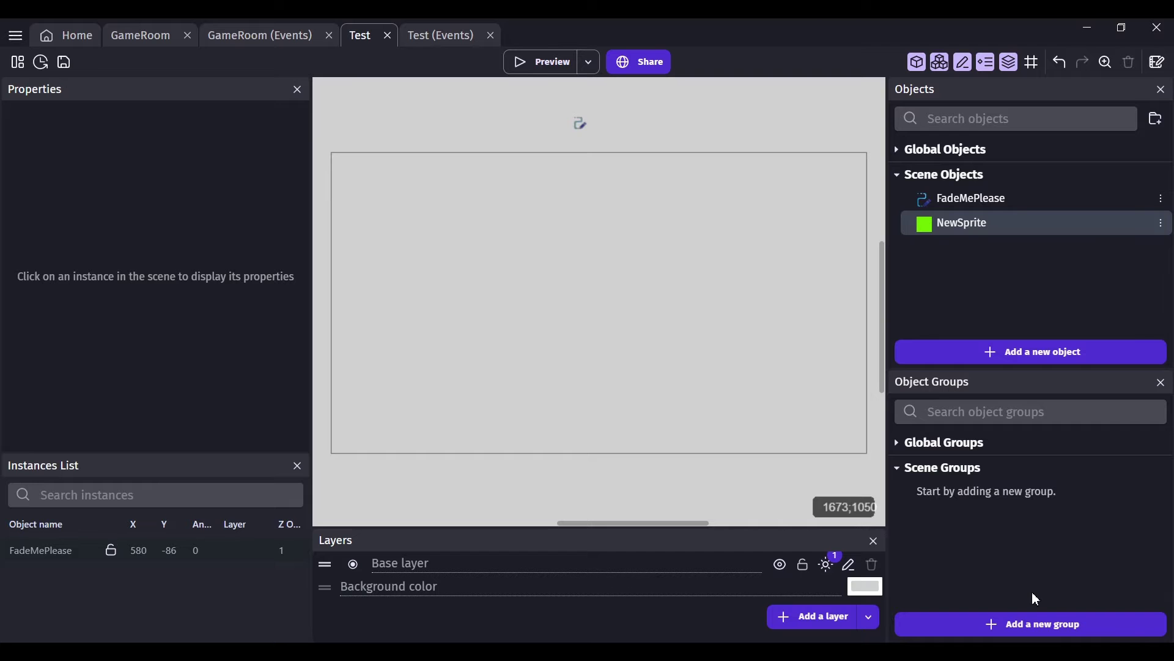
Step: Rename NewSprite to greenbutton and place an instance of it at 86, 245
double_click(951, 227)
double_click(226, 147)
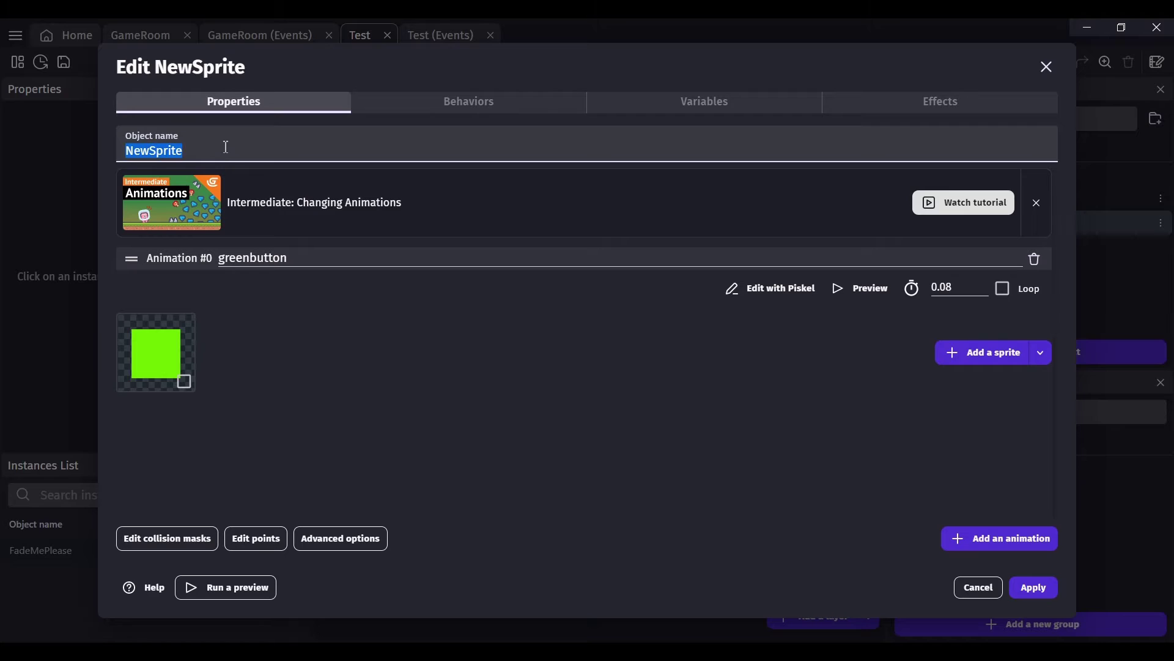
text(green)
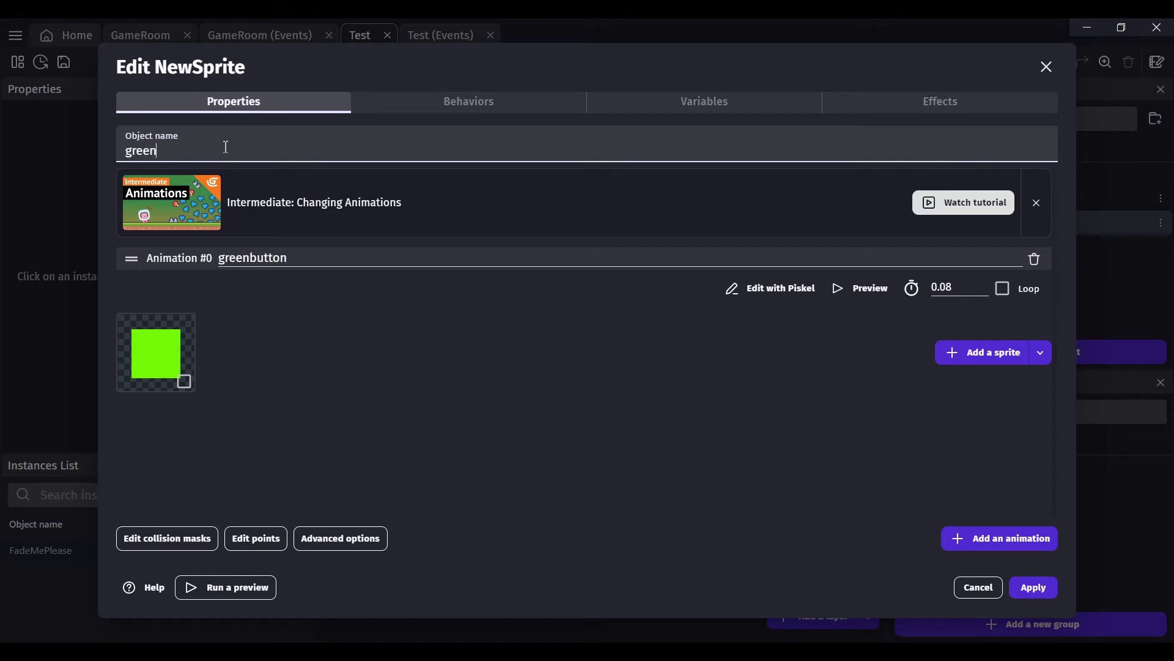
text(button)
click(1033, 588)
drag(959, 232, 442, 324)
click(377, 268)
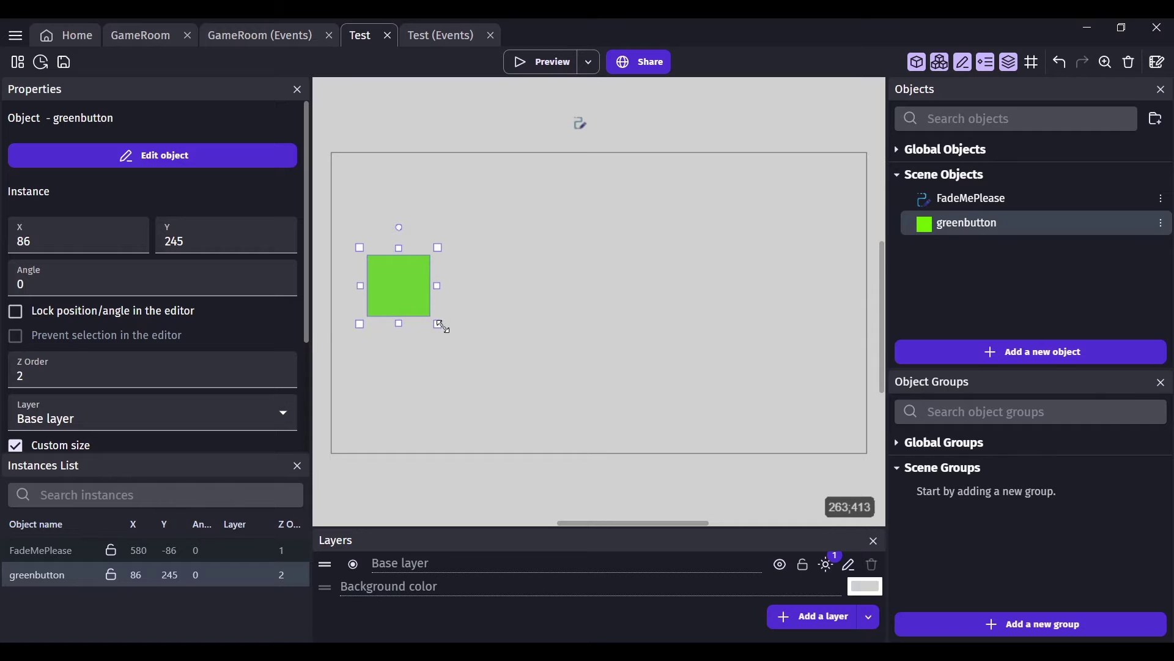
click(533, 61)
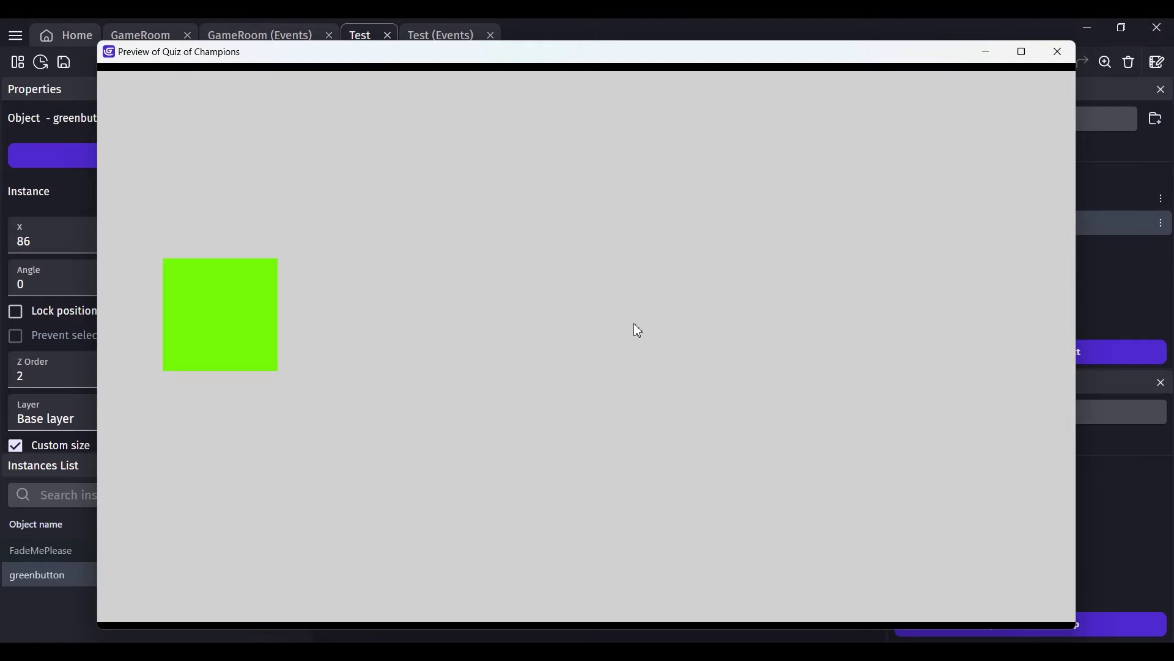
click(221, 304)
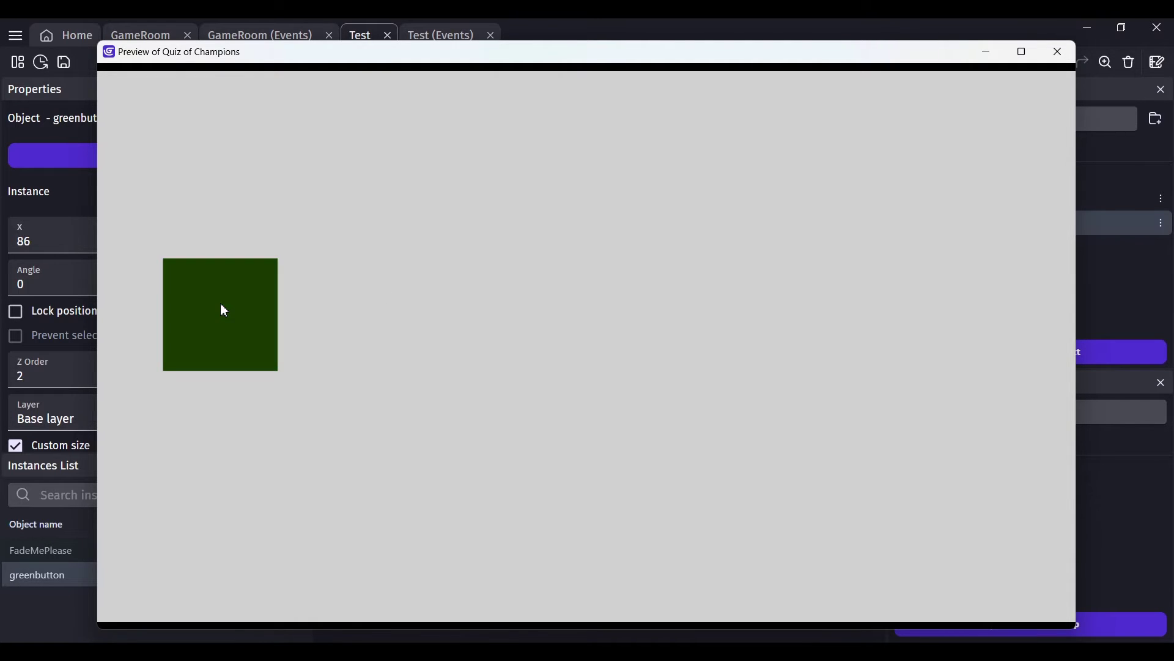
click(223, 310)
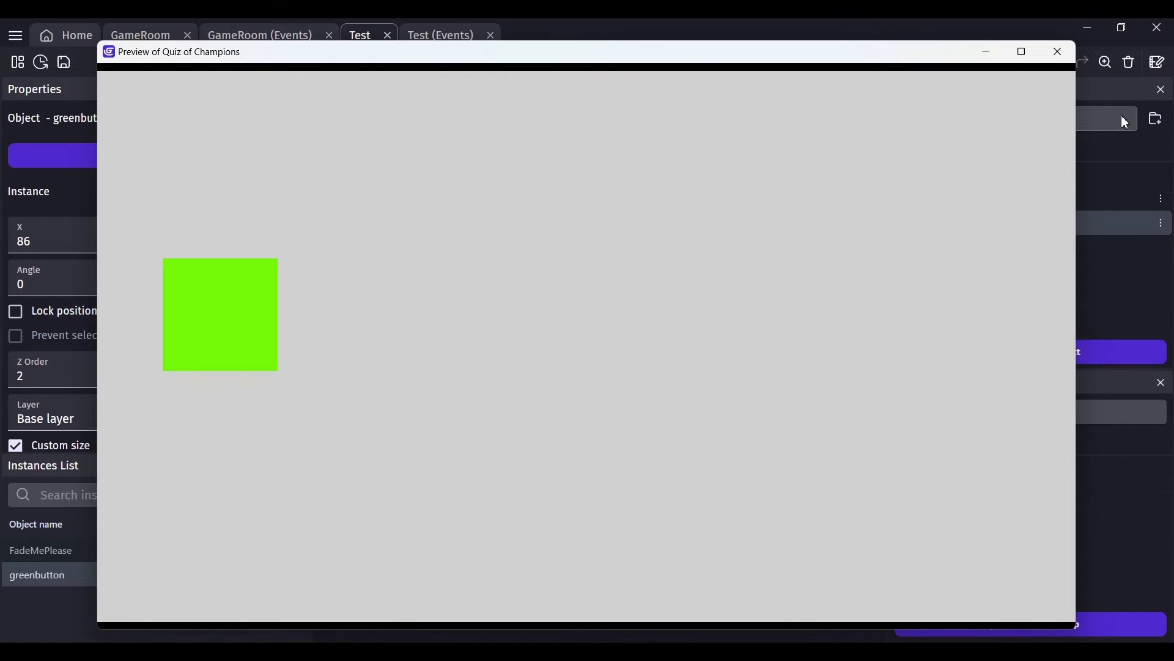
click(1058, 52)
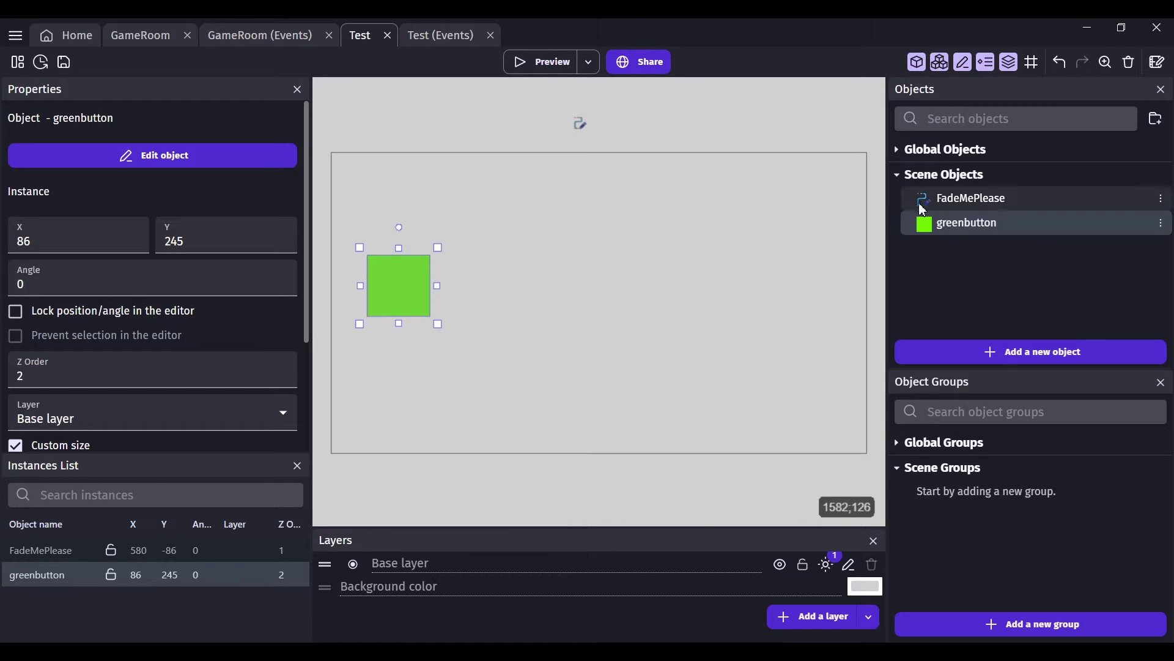
Step: Add a 'greenbutton is pressed' condition to the flash event
click(440, 35)
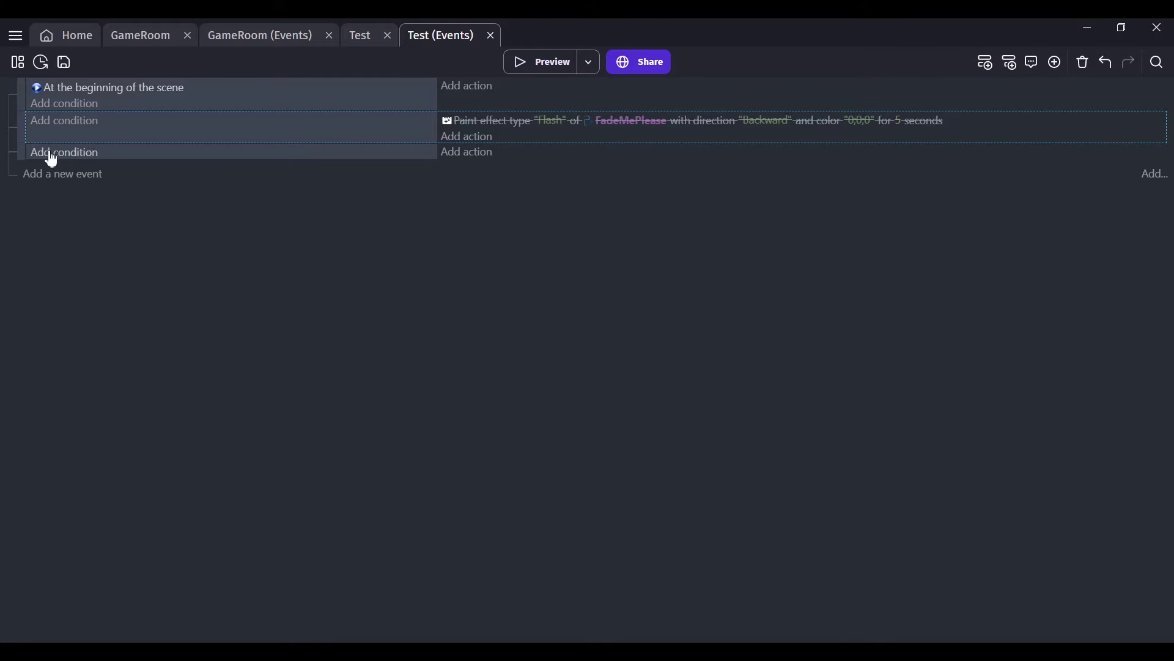
click(52, 122)
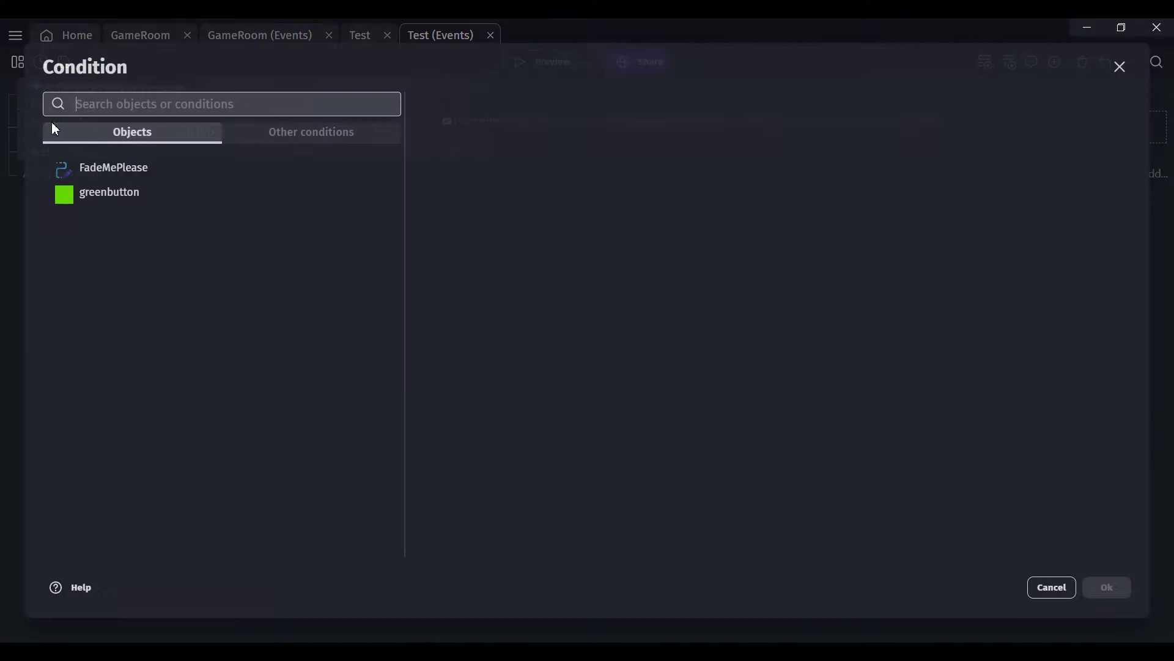
click(96, 206)
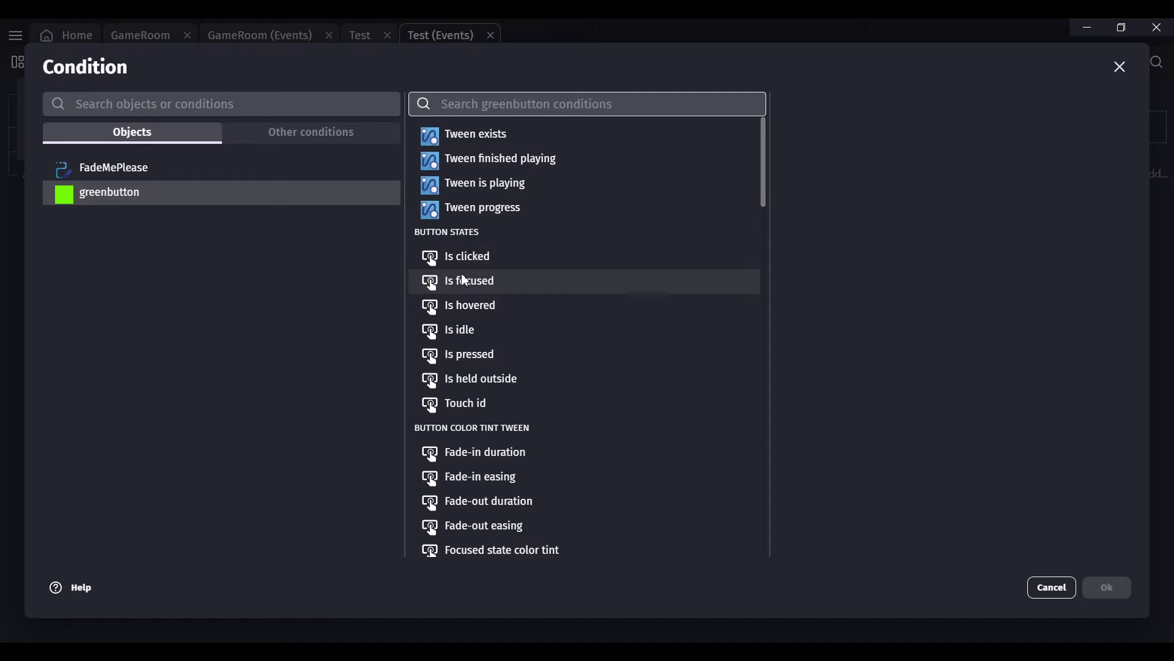
click(469, 358)
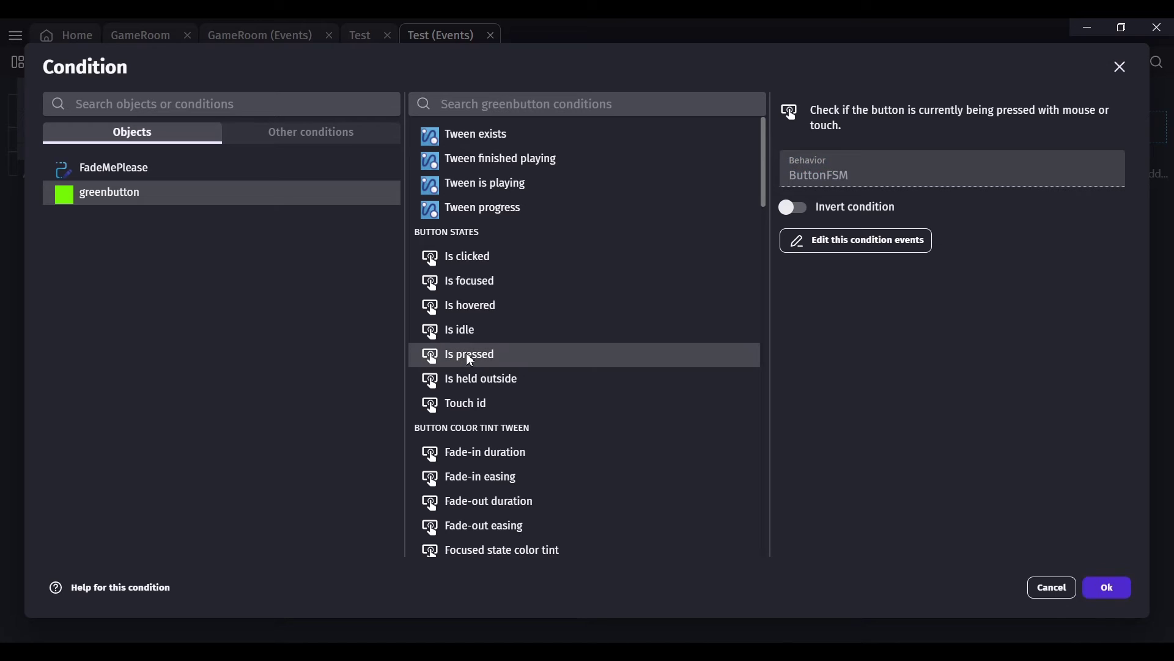
click(1107, 587)
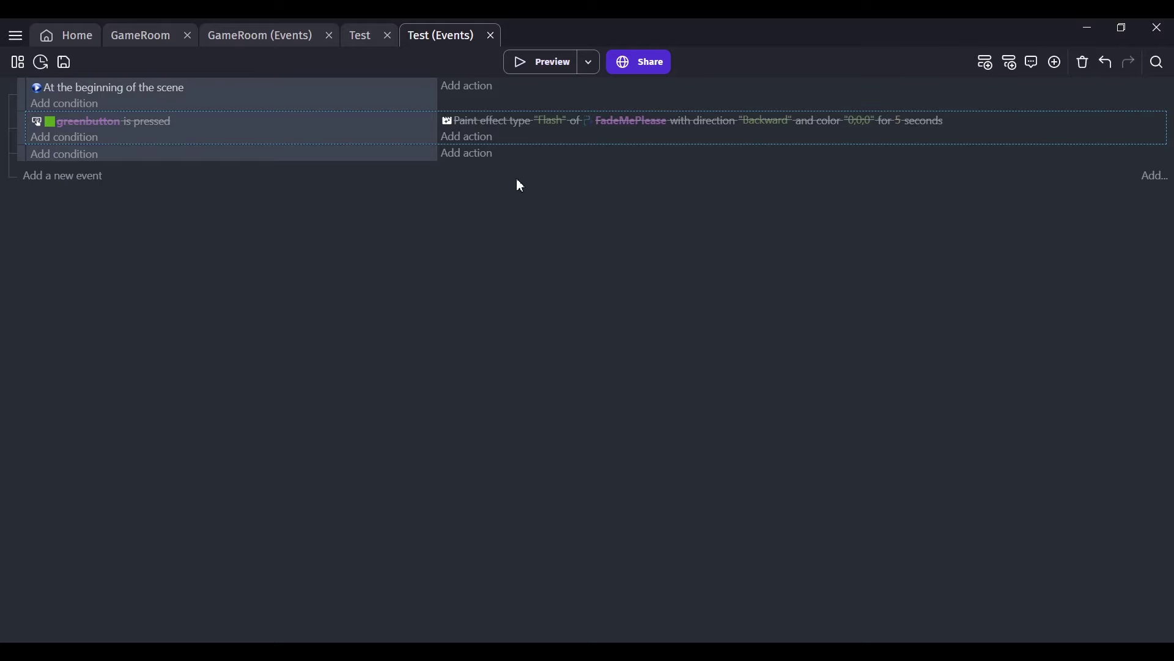
Step: Add a 'Trigger once while true' condition and re-enable the flash event
click(45, 137)
text(t)
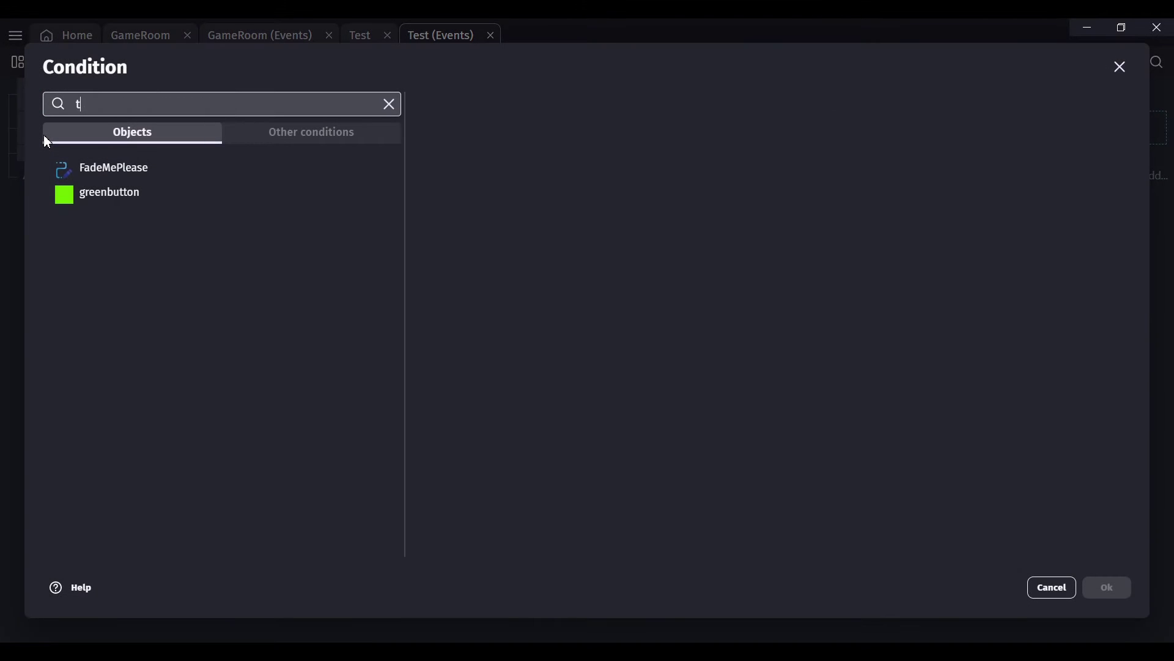
text(rig)
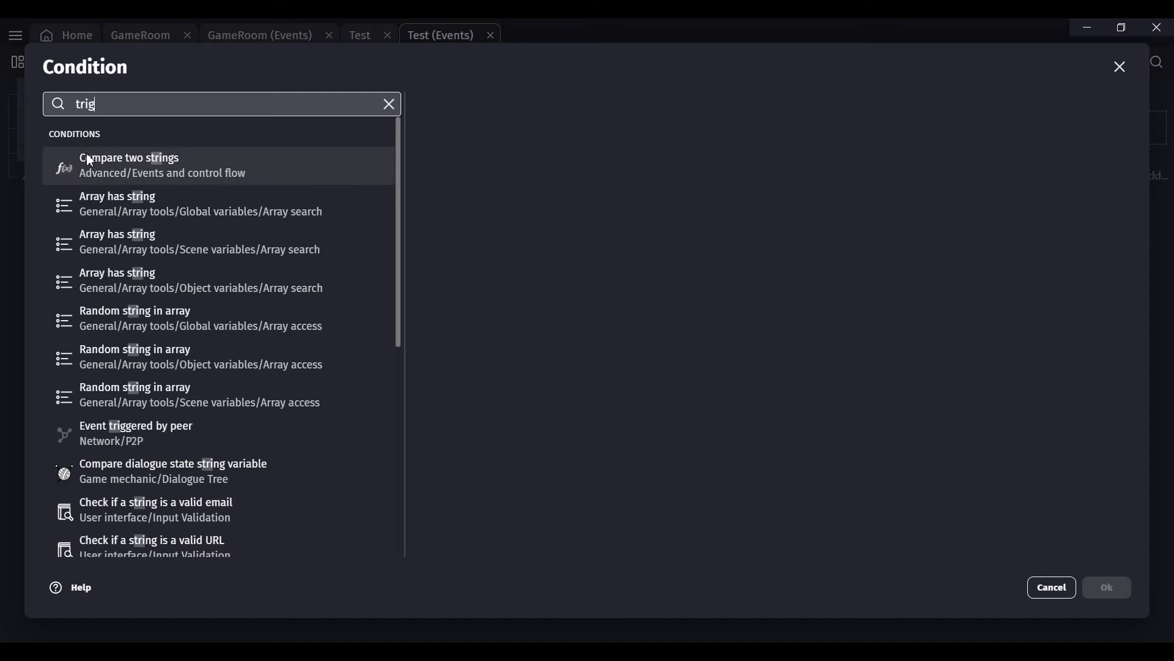
click(98, 197)
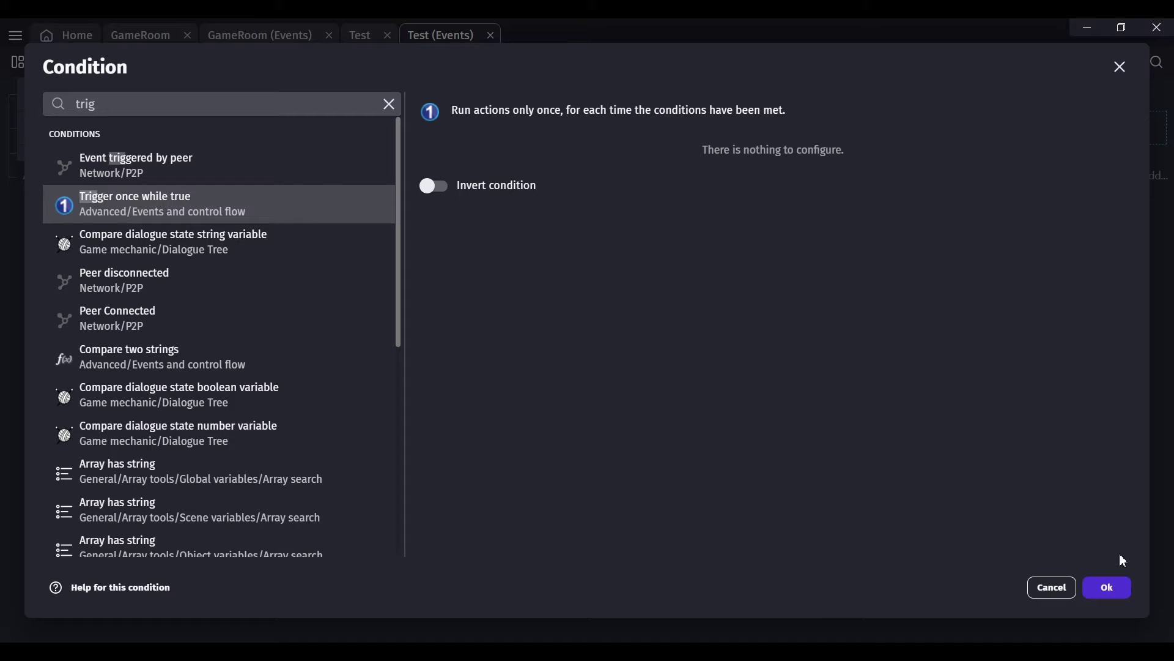
click(1108, 588)
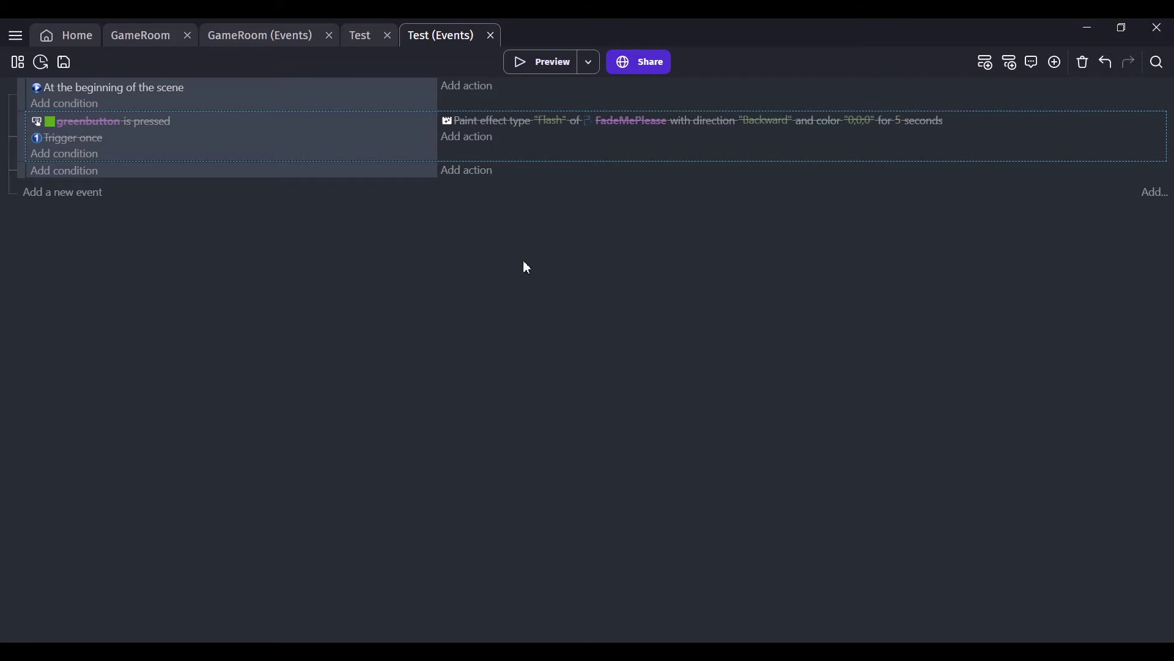
click(24, 138)
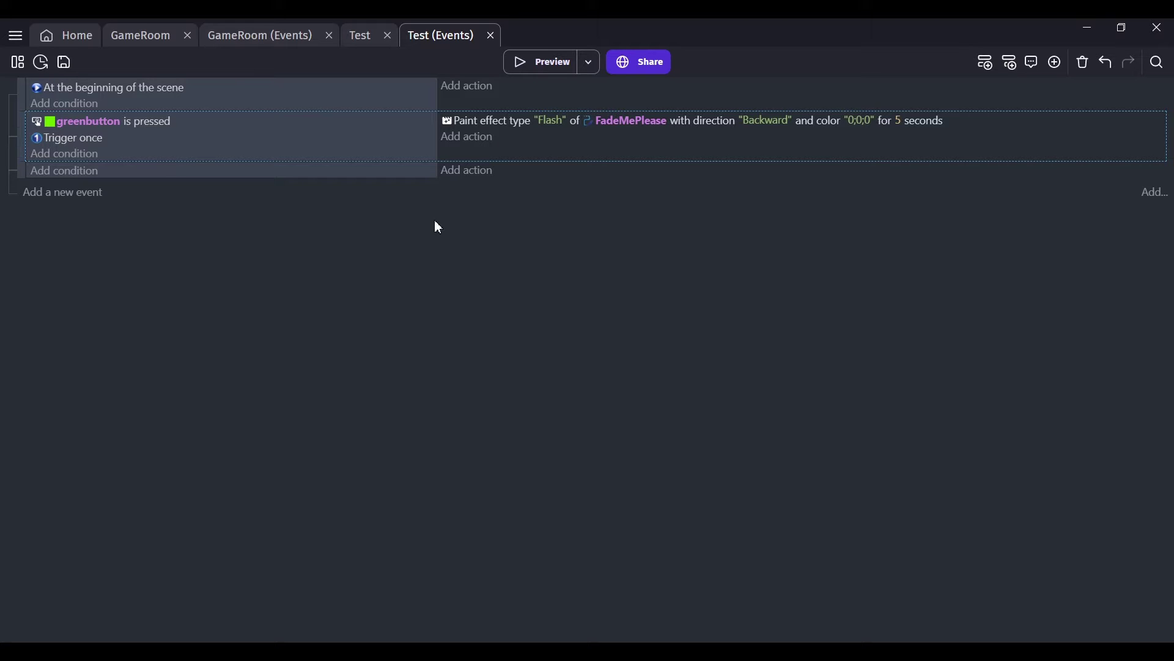
Step: Preview the scene and press the green button to see the current Backward flash
click(545, 64)
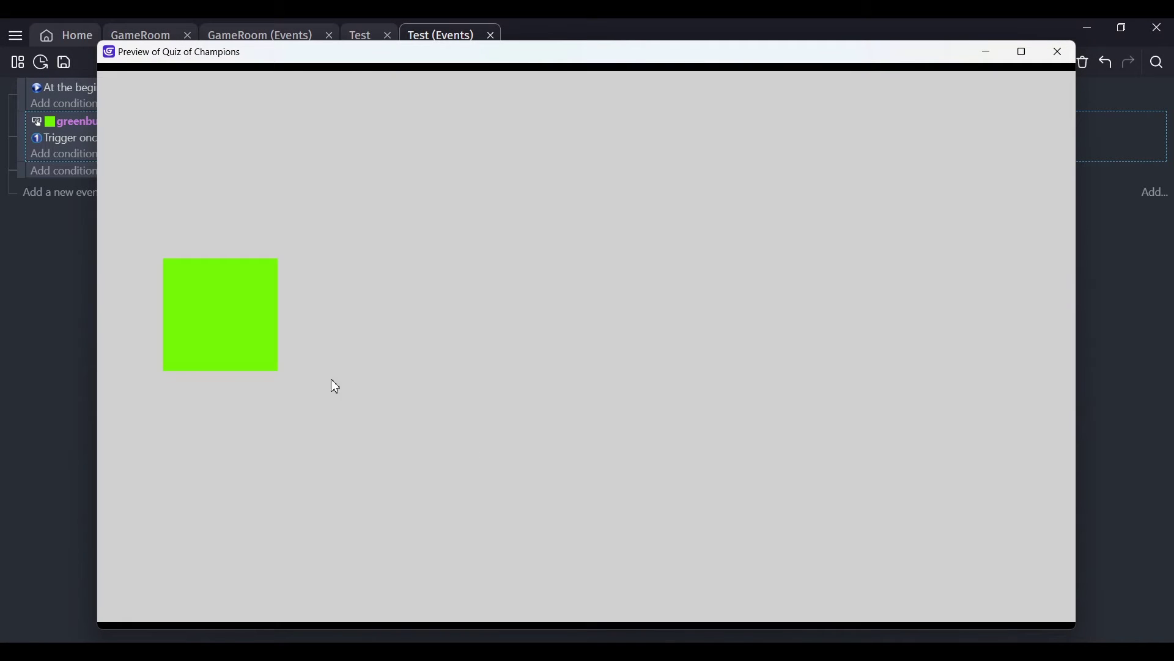
click(241, 338)
click(1060, 54)
Step: Switch the FadeMePlease direction to Forward and test the button's flash in preview again
click(783, 125)
click(781, 155)
click(782, 186)
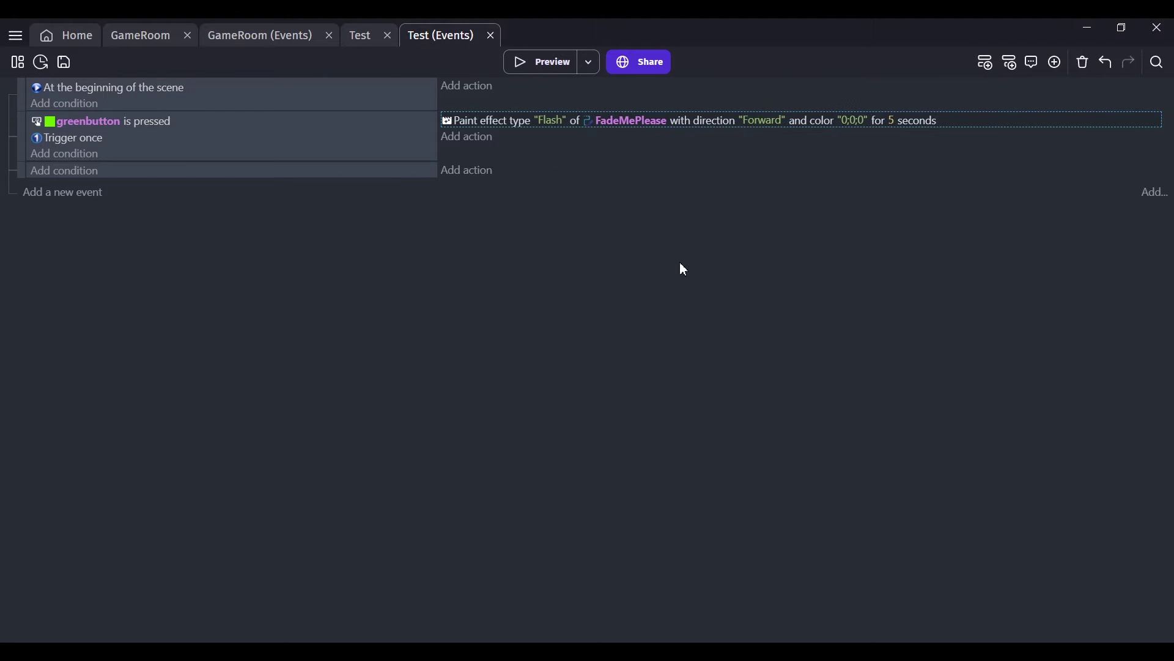
click(544, 65)
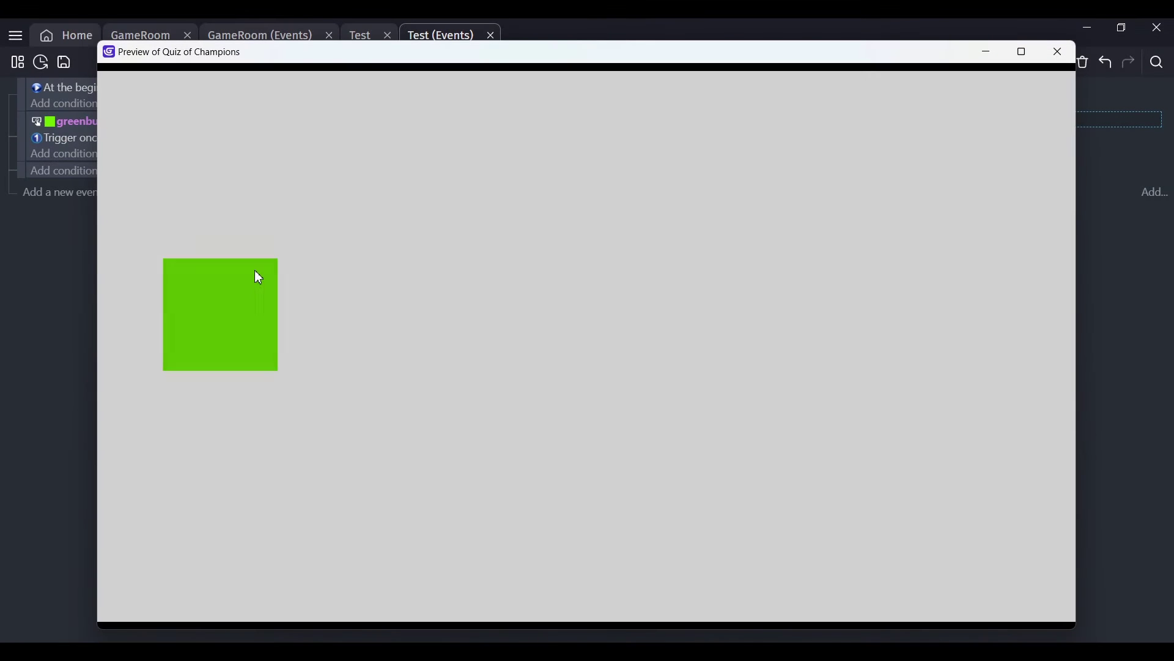
click(251, 271)
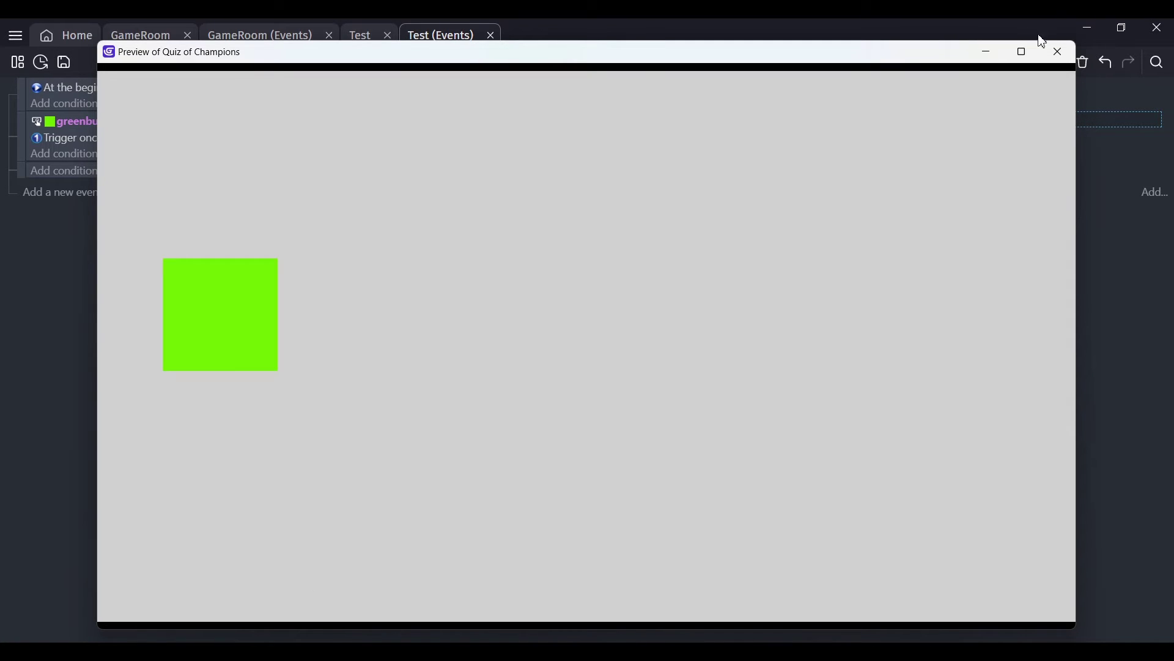
click(1057, 51)
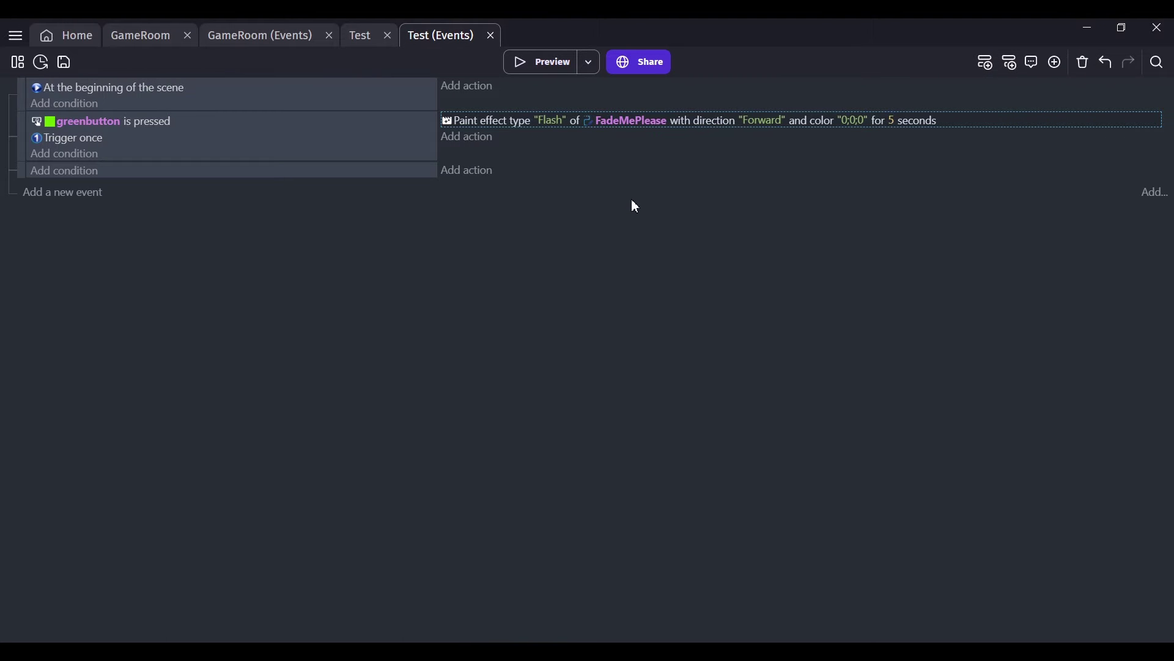